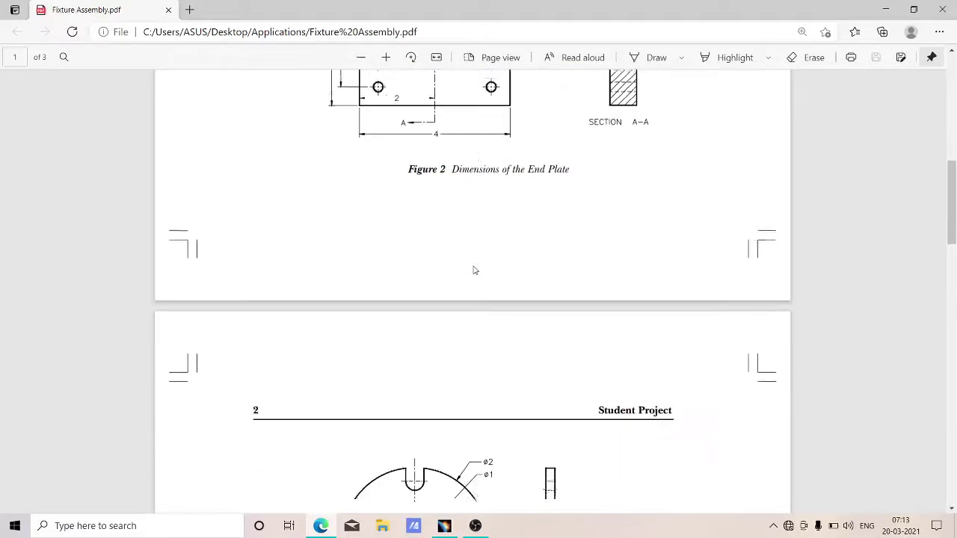
# Find the End Plate drawing in the Fixture Assembly PDF, and start a sketch on Part1's yz plane in CATIA V5
pyautogui.scroll(-2, 470, 277)
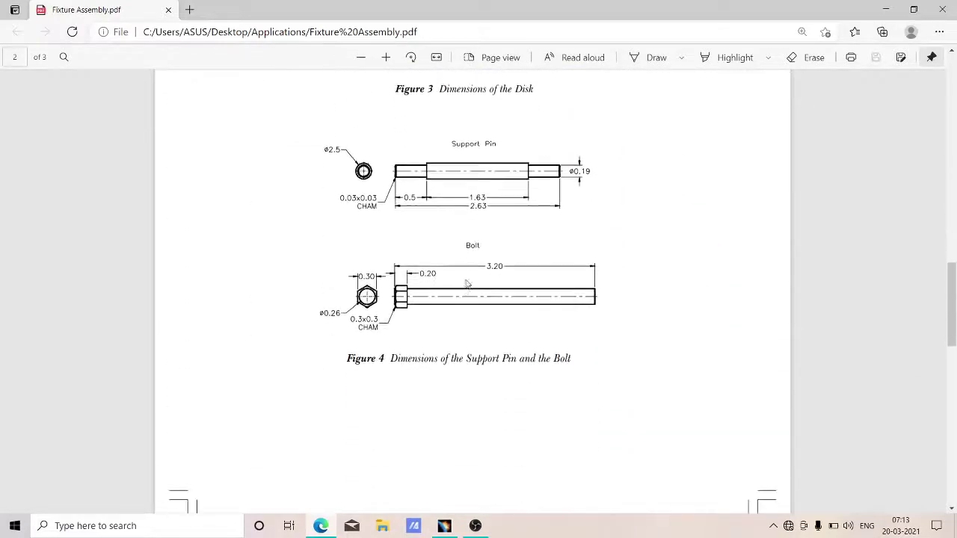
pyautogui.scroll(10, 467, 284)
pyautogui.scroll(1, 465, 290)
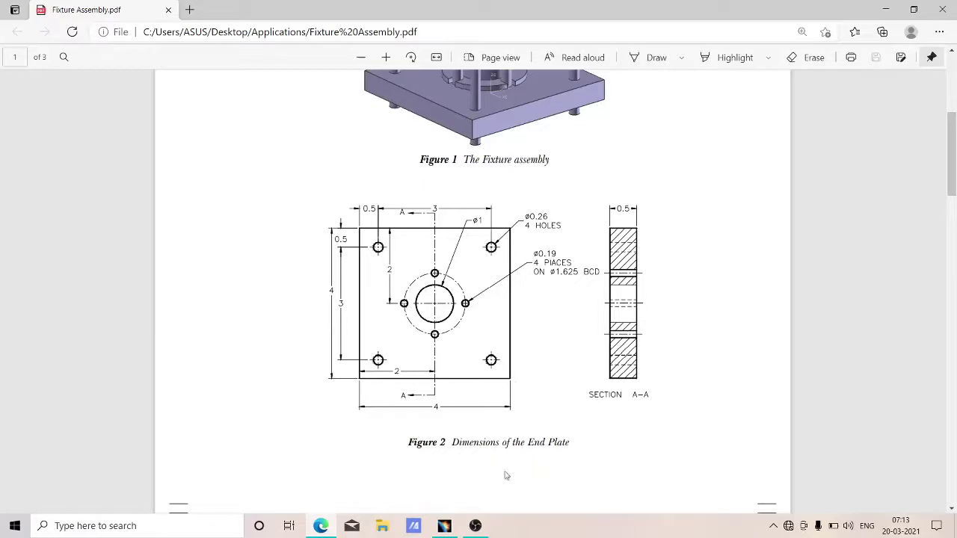
pyautogui.click(447, 527)
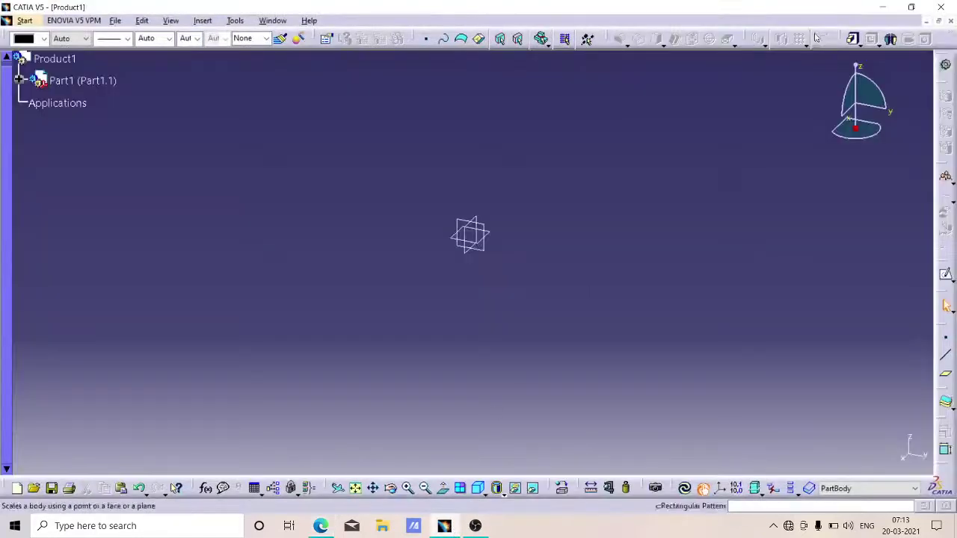
pyautogui.click(461, 224)
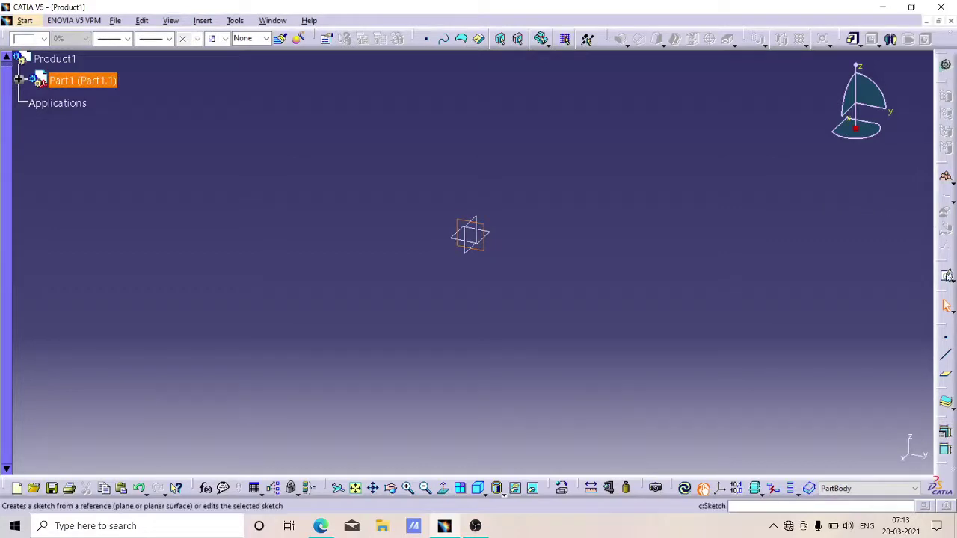
pyautogui.click(947, 278)
pyautogui.click(929, 290)
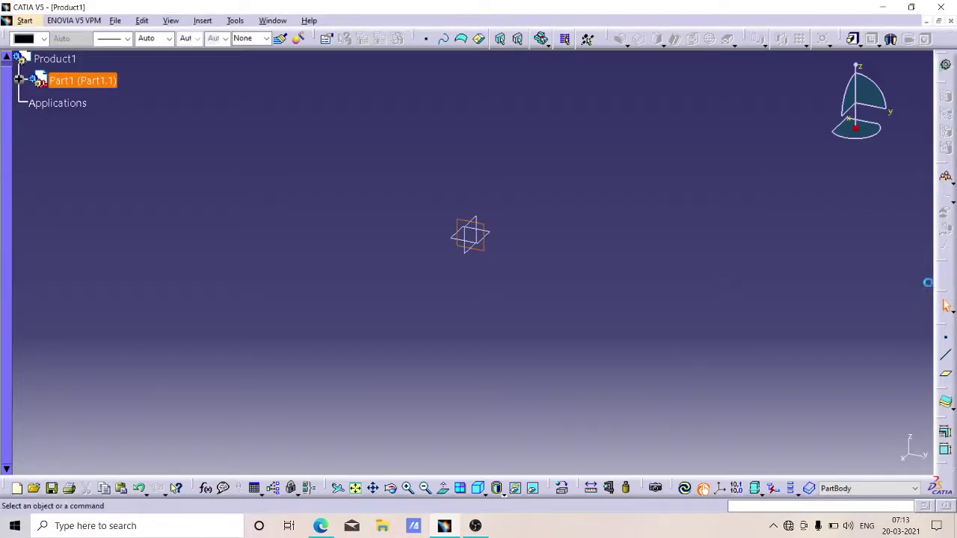
# Sketch a centered rectangle on the sketch origin, about 9.75 cm wide and 9.6 cm high
pyautogui.click(836, 43)
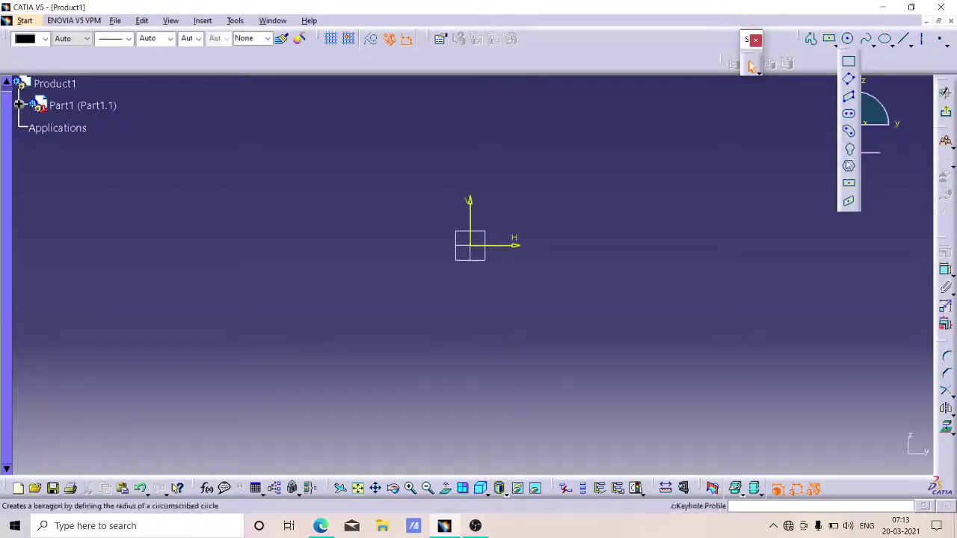
pyautogui.click(848, 187)
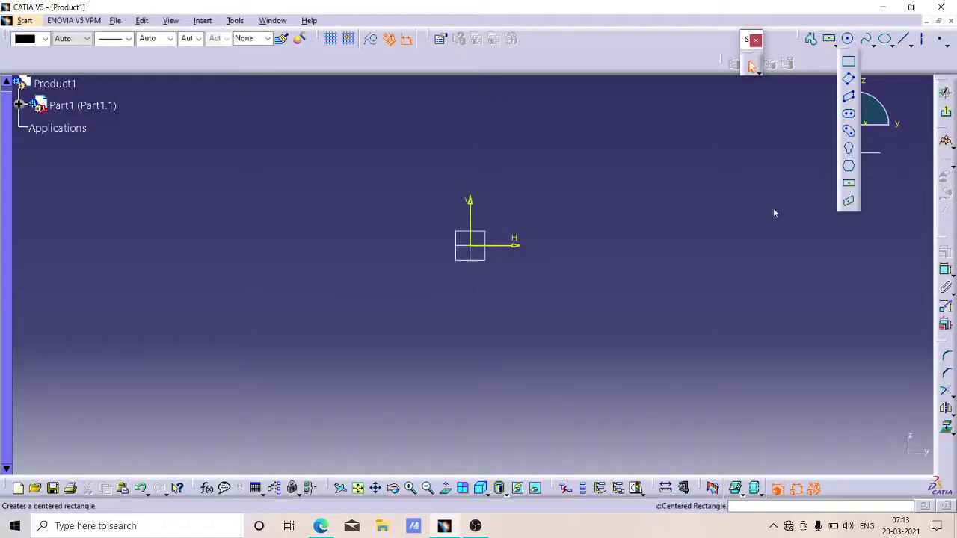
pyautogui.click(483, 246)
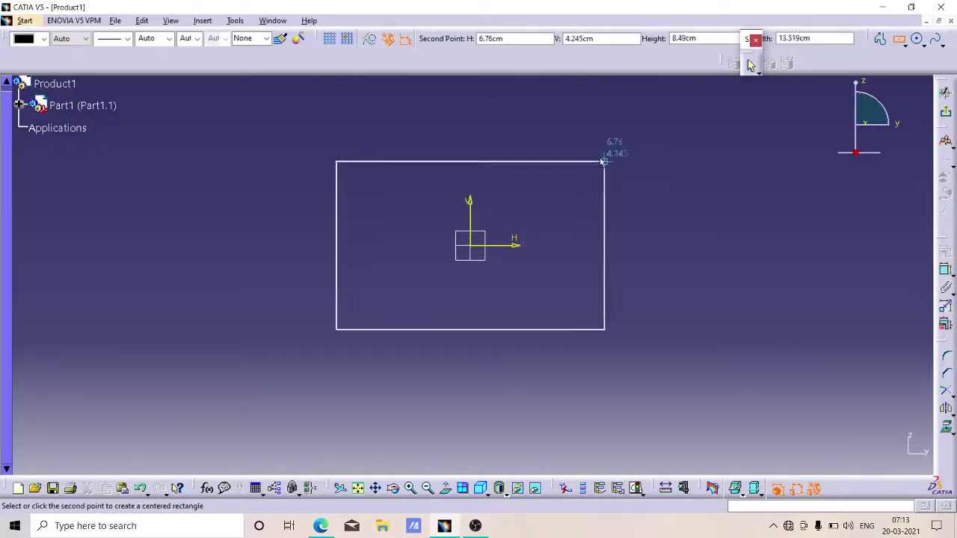
pyautogui.click(568, 150)
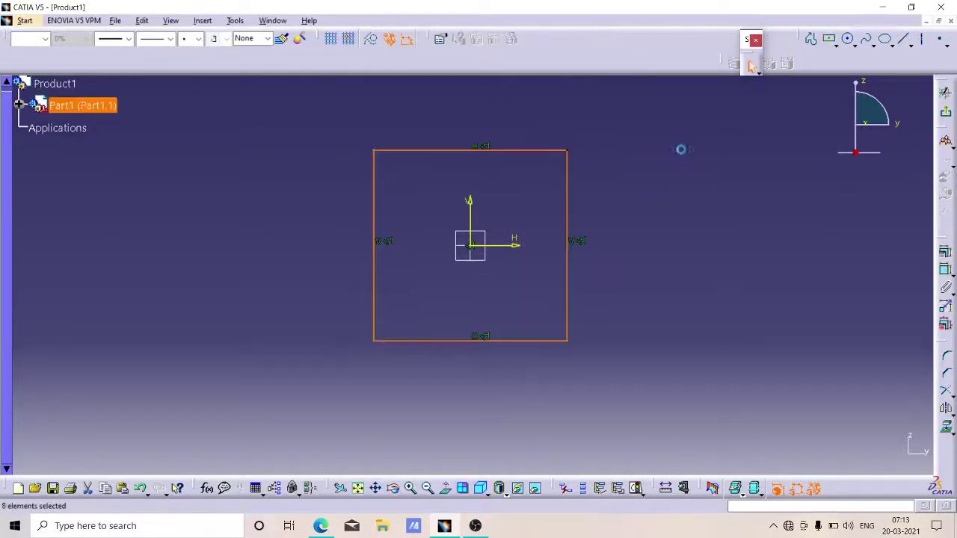
pyautogui.click(834, 269)
# Dimension the rectangle's height and set it to 4 cm
pyautogui.click(946, 270)
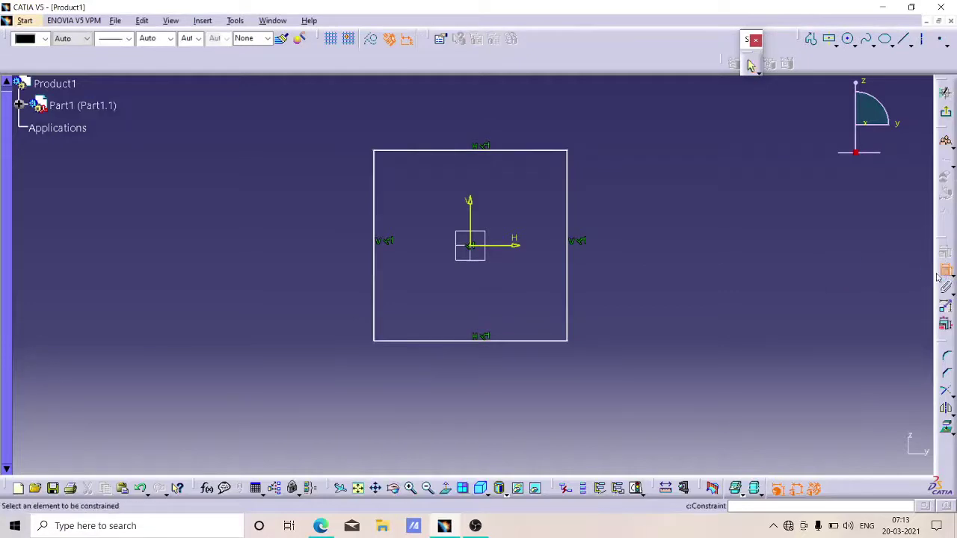
pyautogui.click(567, 267)
pyautogui.click(642, 250)
pyautogui.doubleClick(641, 254)
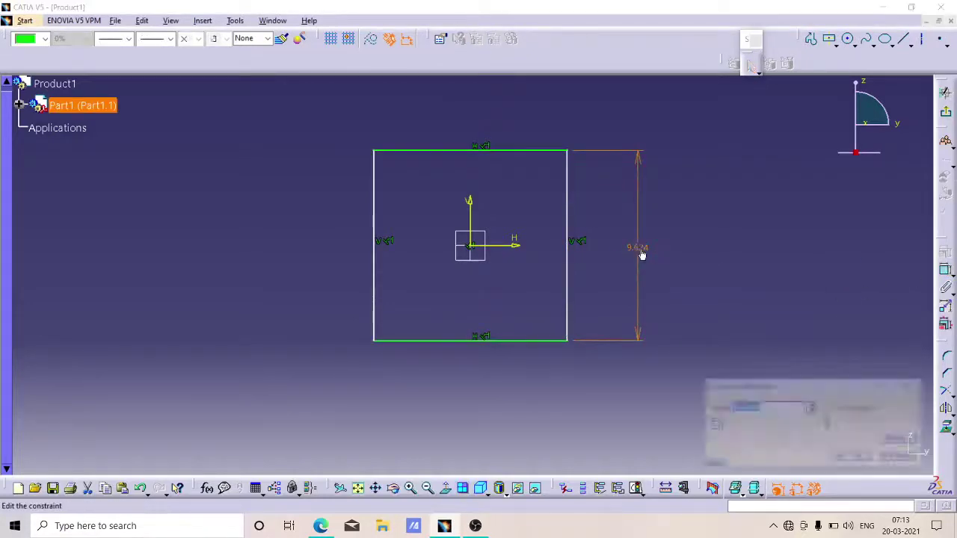
pyautogui.write('4')
pyautogui.click(852, 458)
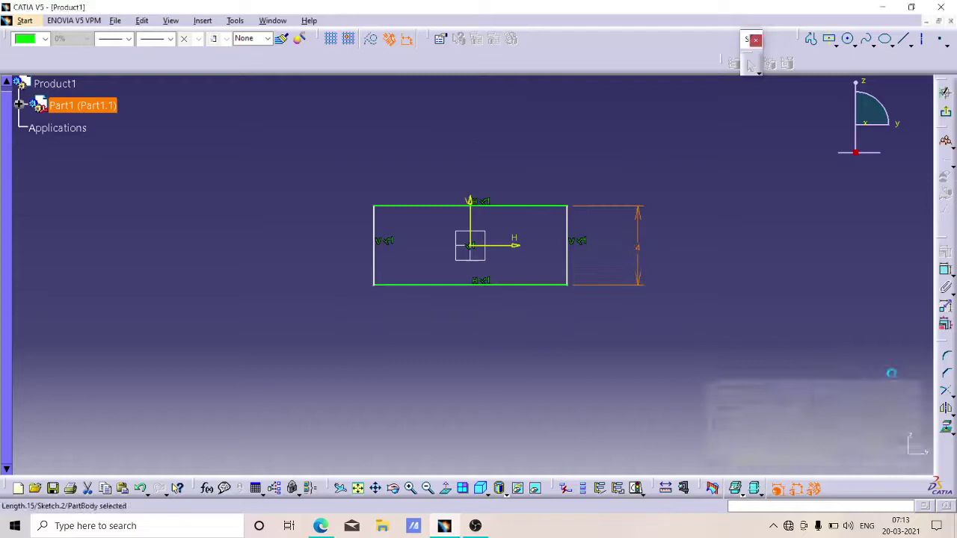
# Dimension the rectangle's width along its lower edge and set it to 4 cm
pyautogui.click(946, 270)
pyautogui.click(527, 285)
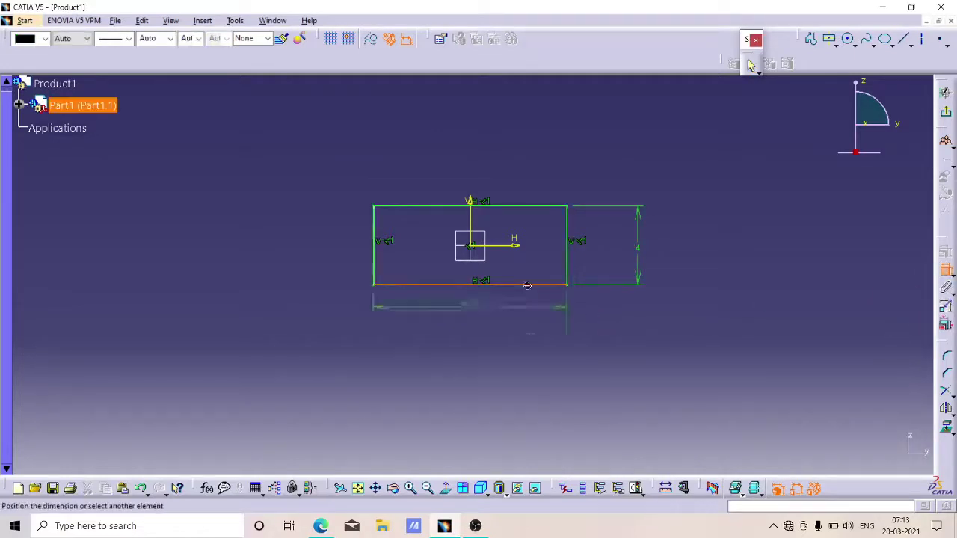
pyautogui.click(513, 352)
pyautogui.doubleClick(514, 354)
pyautogui.write('4')
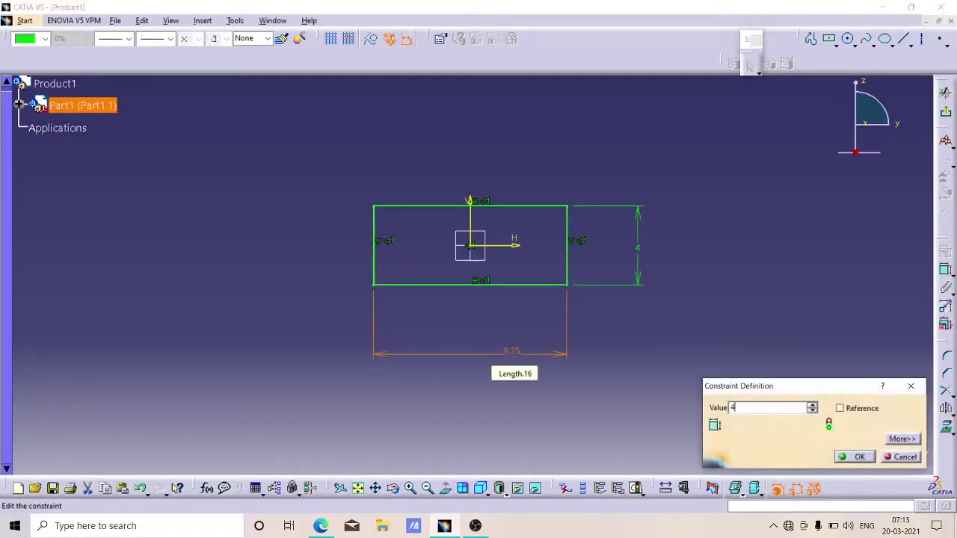
pyautogui.press('Return')
pyautogui.click(614, 337)
pyautogui.moveTo(534, 321); pyautogui.dragTo(536, 287, button='middle')
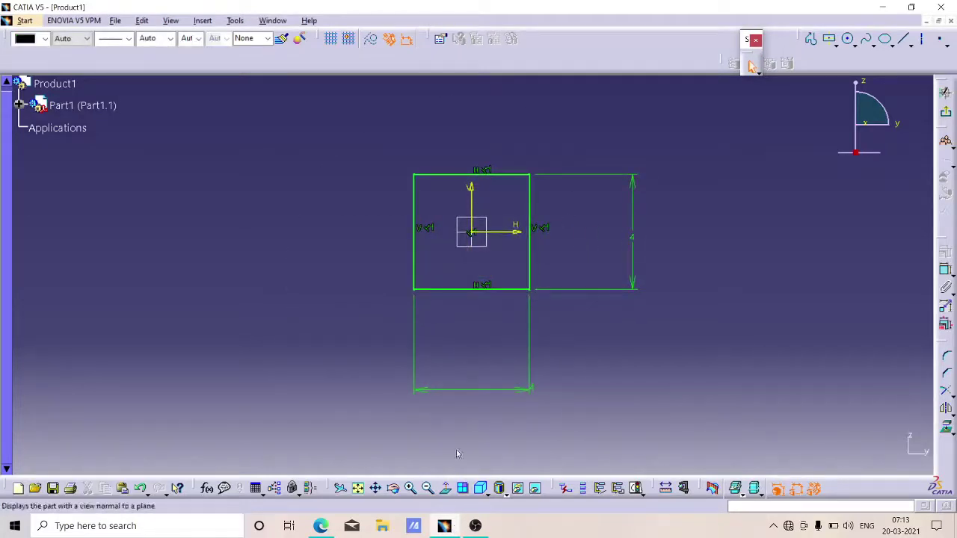
# Consult the End Plate drawing in the PDF and sketch a circle about 1.43 cm in diameter centred on the origin
pyautogui.moveTo(447, 527)
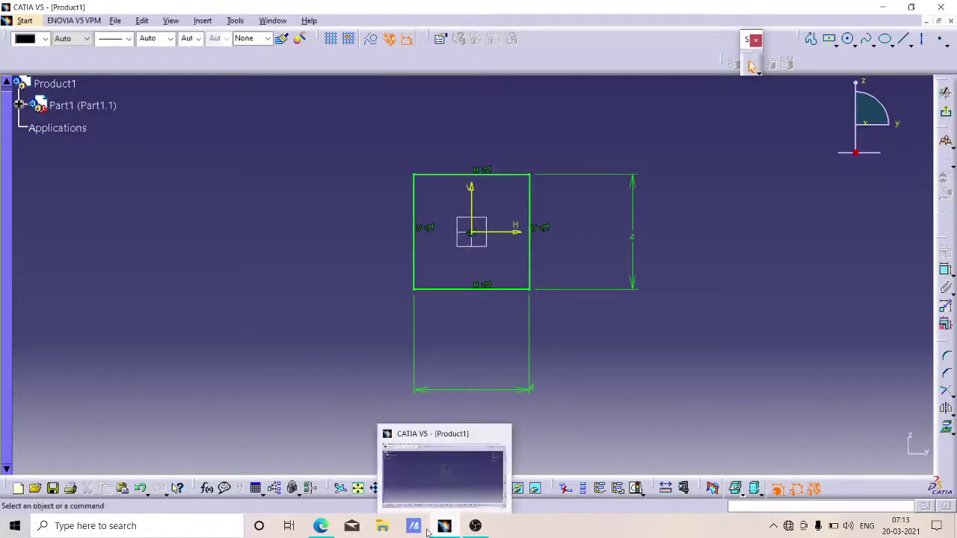
pyautogui.click(442, 527)
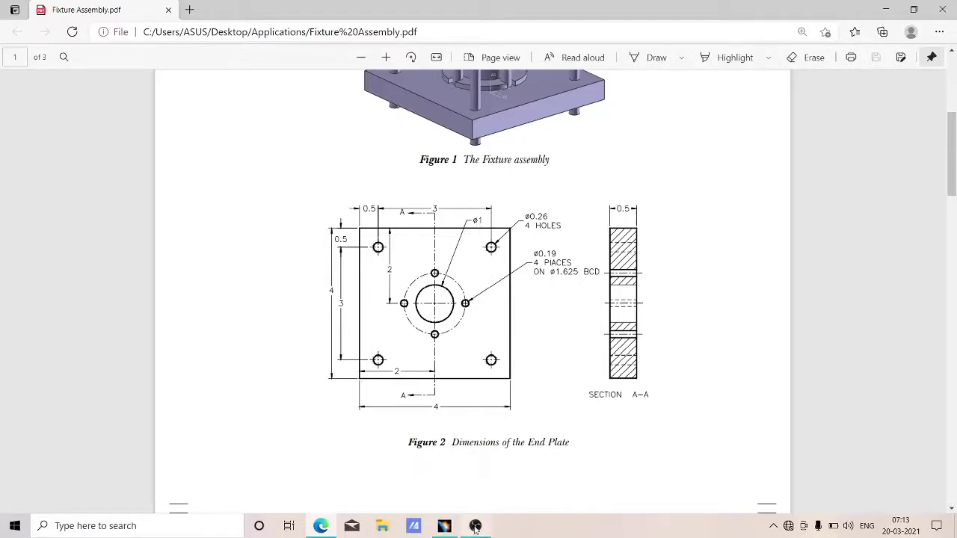
pyautogui.click(448, 527)
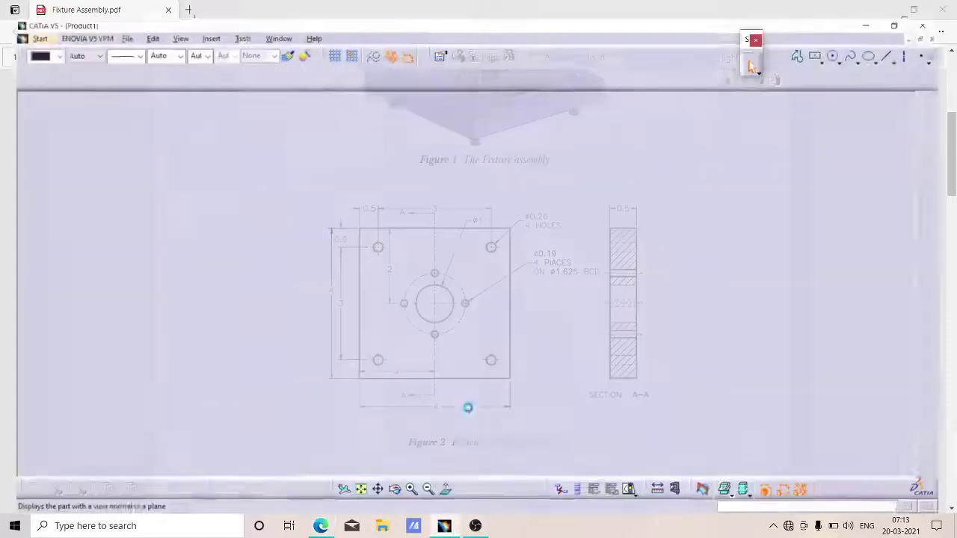
pyautogui.moveTo(488, 204); pyautogui.dragTo(492, 192, button='middle')
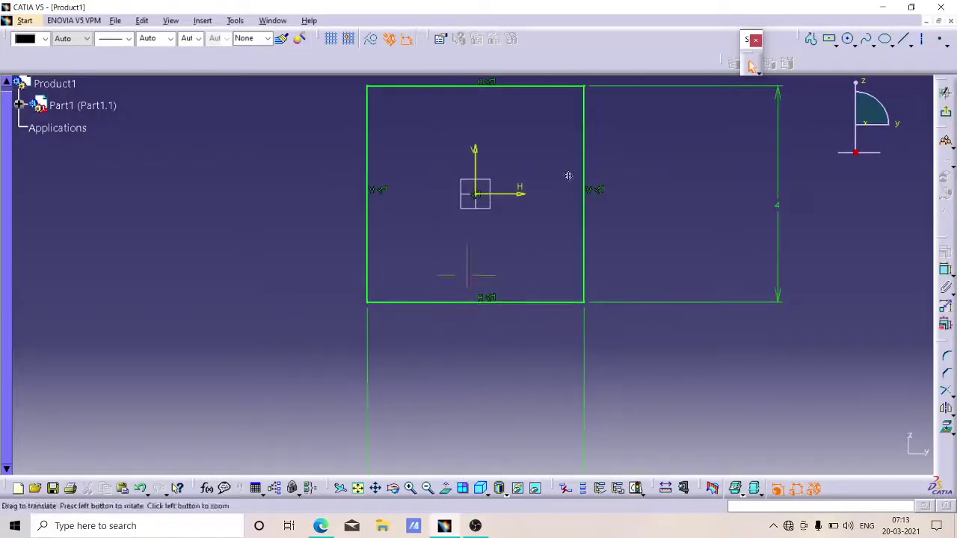
pyautogui.moveTo(568, 175); pyautogui.dragTo(560, 248, button='middle')
pyautogui.click(847, 39)
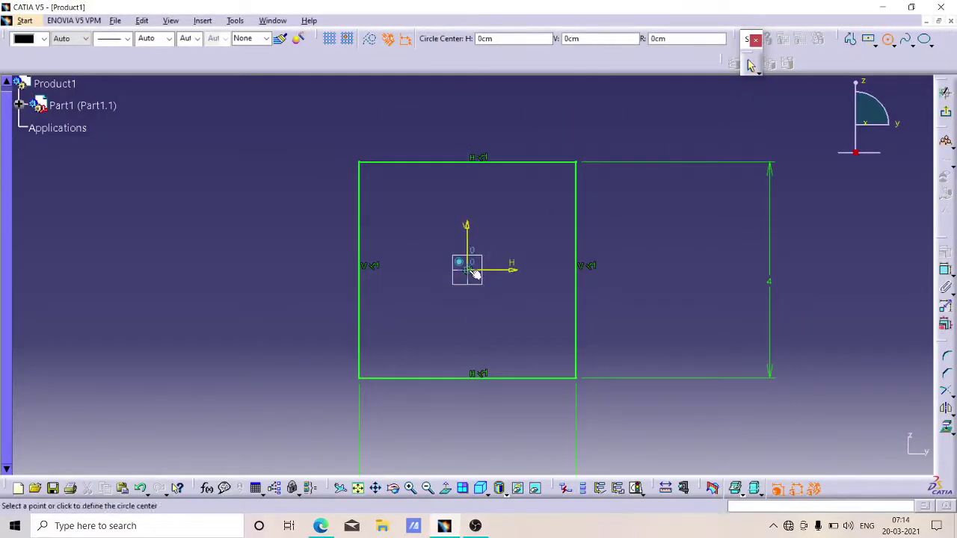
pyautogui.click(467, 270)
pyautogui.click(490, 240)
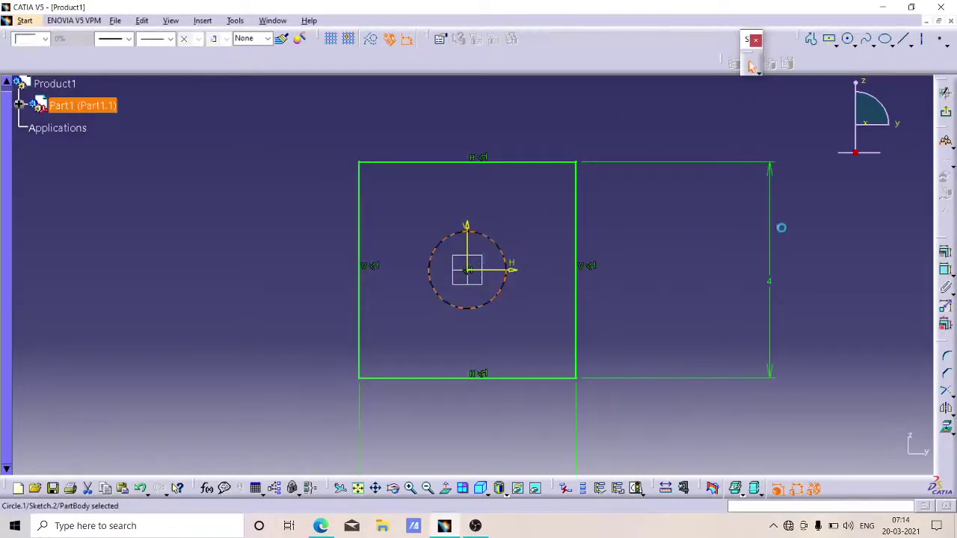
pyautogui.click(549, 201)
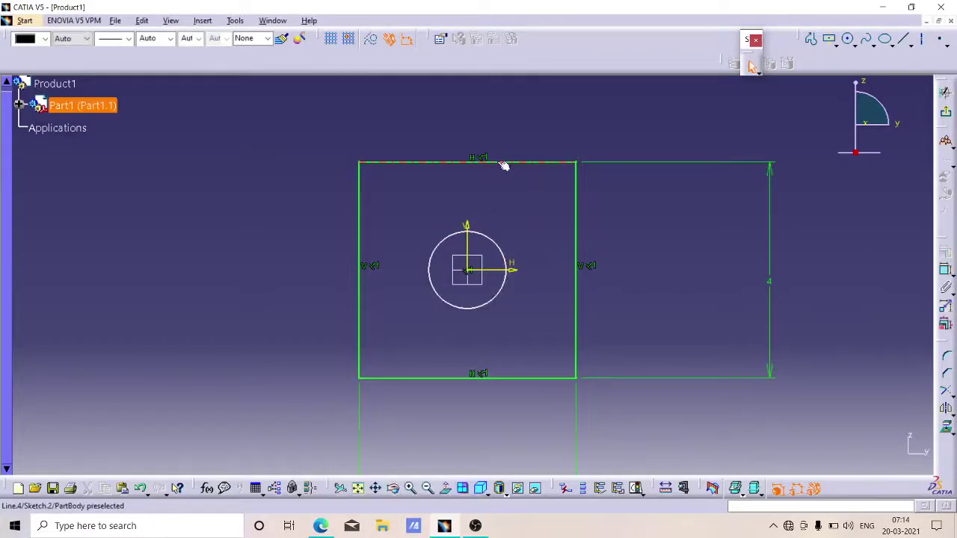
# Dimension the central circle and set its diameter to 1 cm
pyautogui.click(944, 274)
pyautogui.click(502, 290)
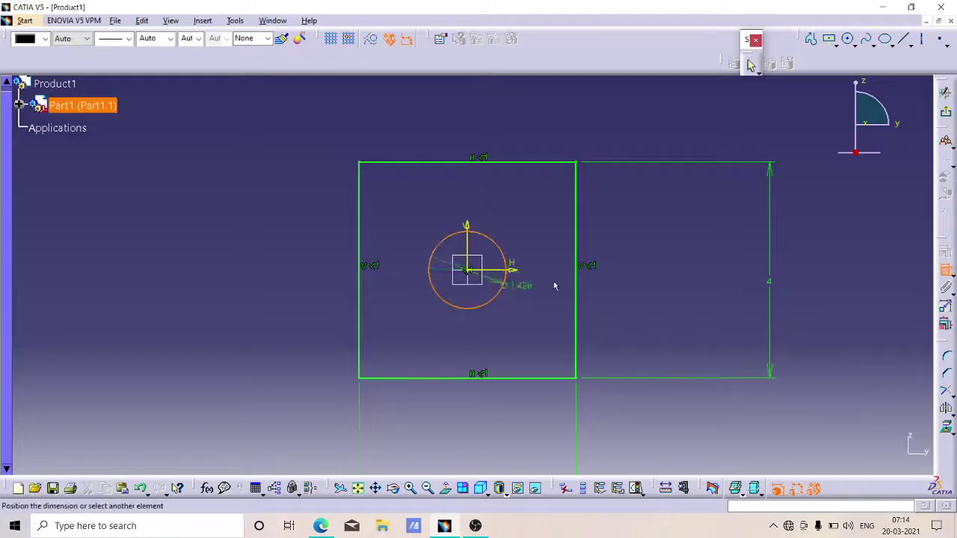
pyautogui.click(659, 278)
pyautogui.doubleClick(661, 278)
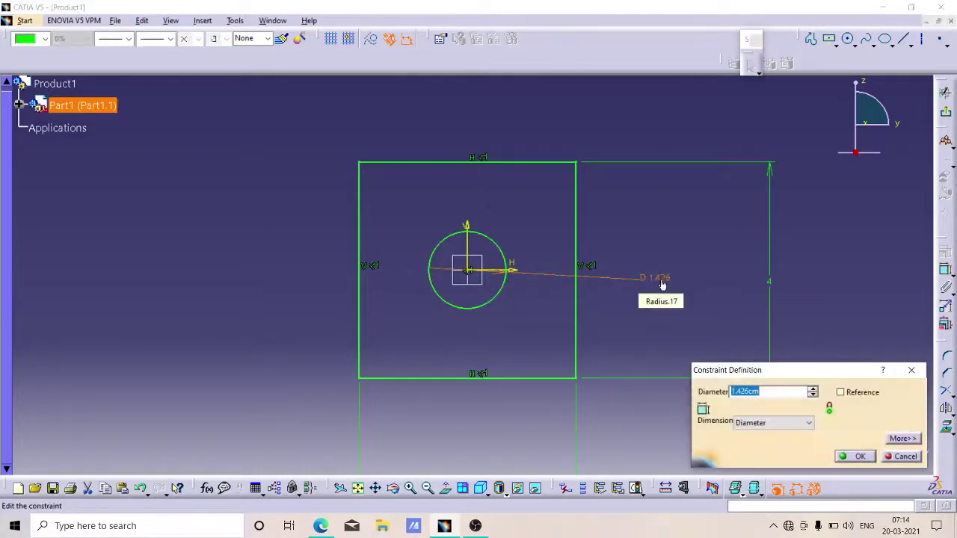
pyautogui.write('1')
pyautogui.press('Return')
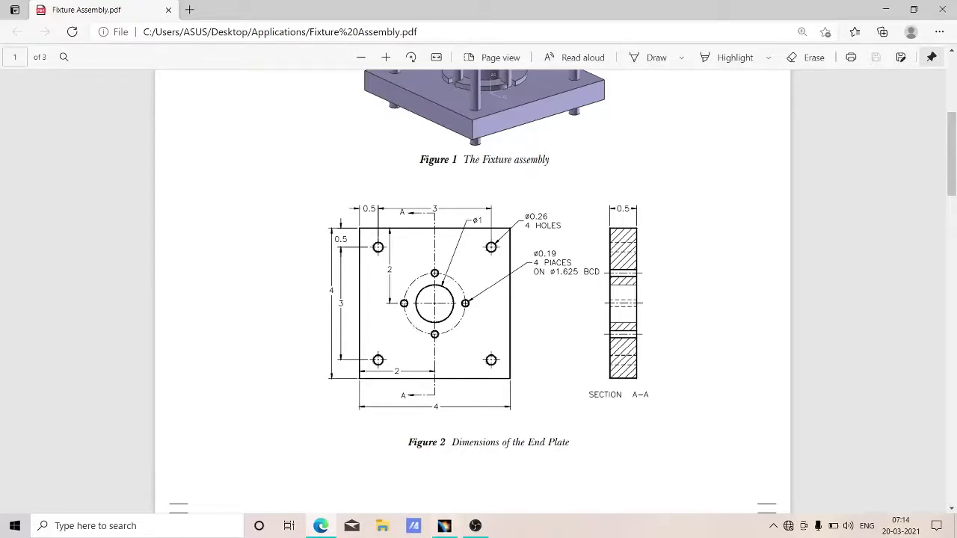
# Back in CATIA V5, sketch a construction circle about 2.38 cm in diameter around the central circle, centred on the origin
pyautogui.click(457, 529)
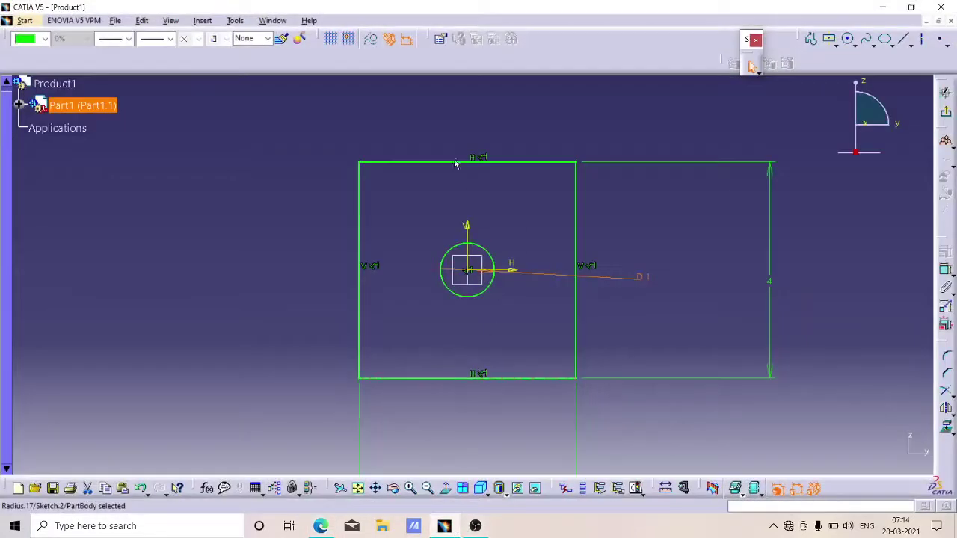
pyautogui.click(848, 40)
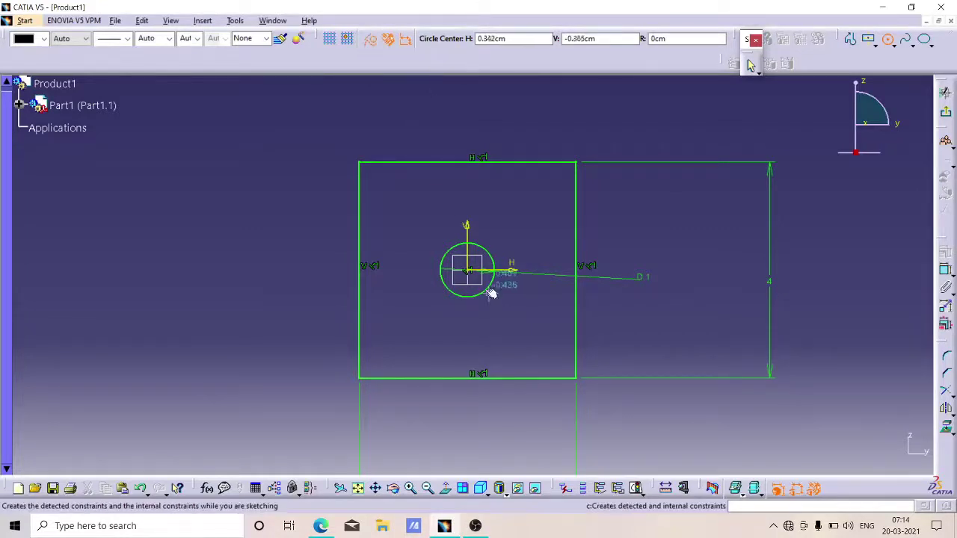
pyautogui.click(468, 270)
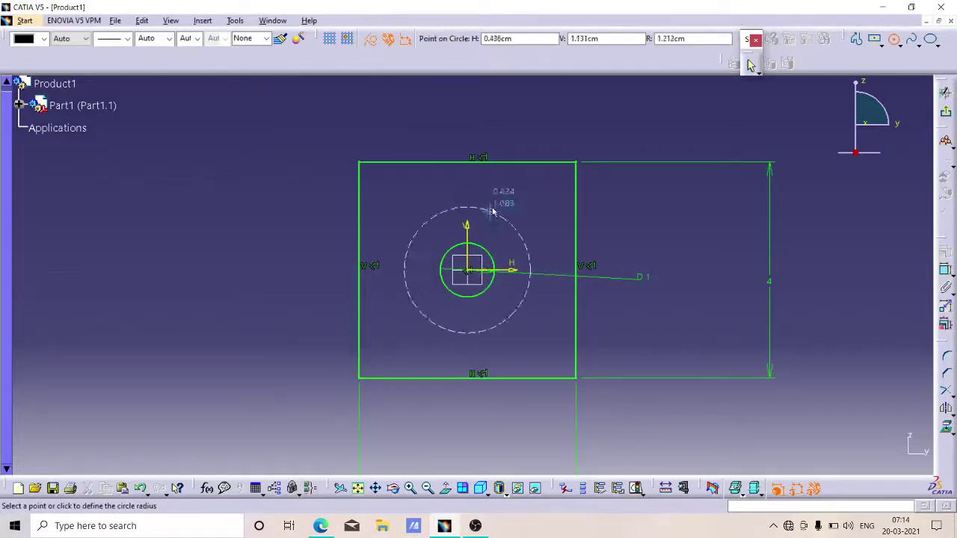
pyautogui.click(493, 211)
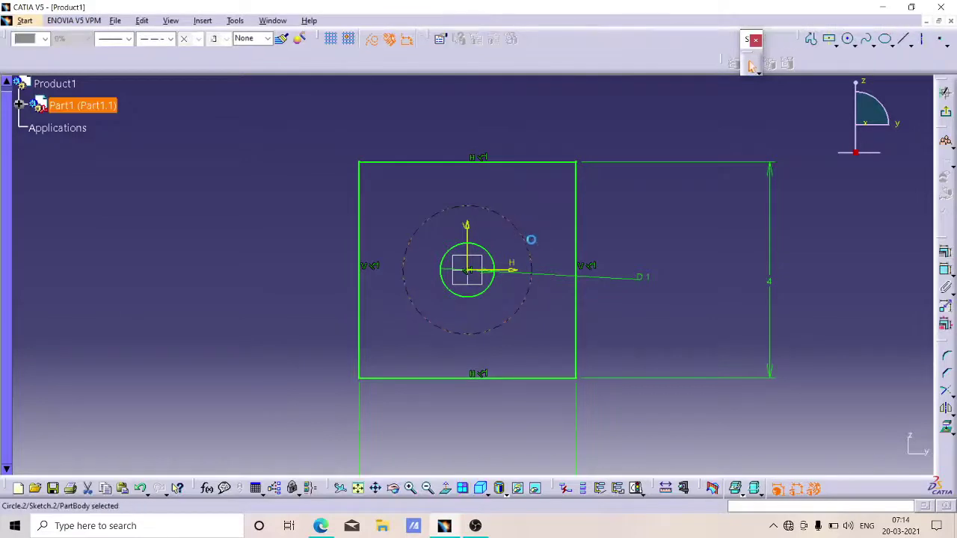
pyautogui.click(547, 240)
# Dimension the construction circle and set its diameter to 1.62 cm
pyautogui.click(941, 269)
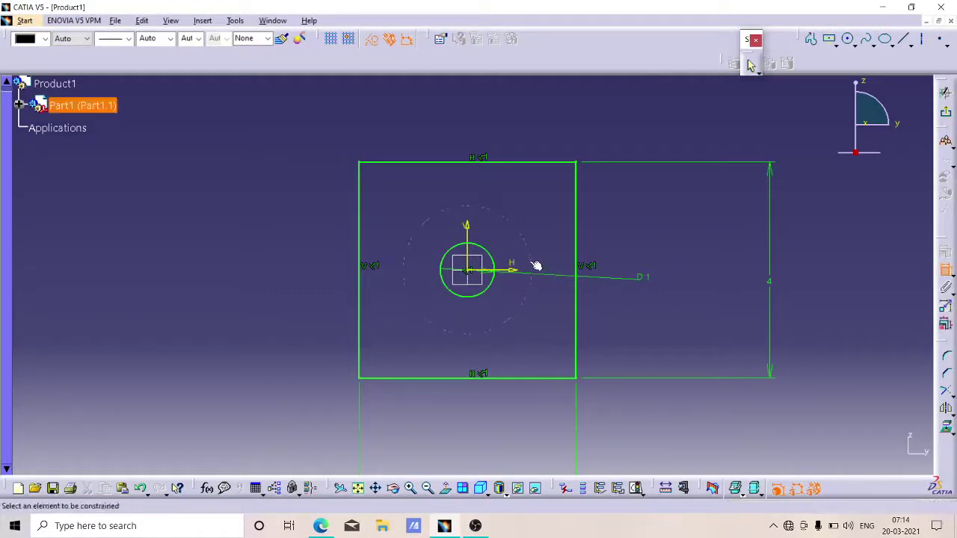
pyautogui.click(528, 260)
pyautogui.doubleClick(754, 243)
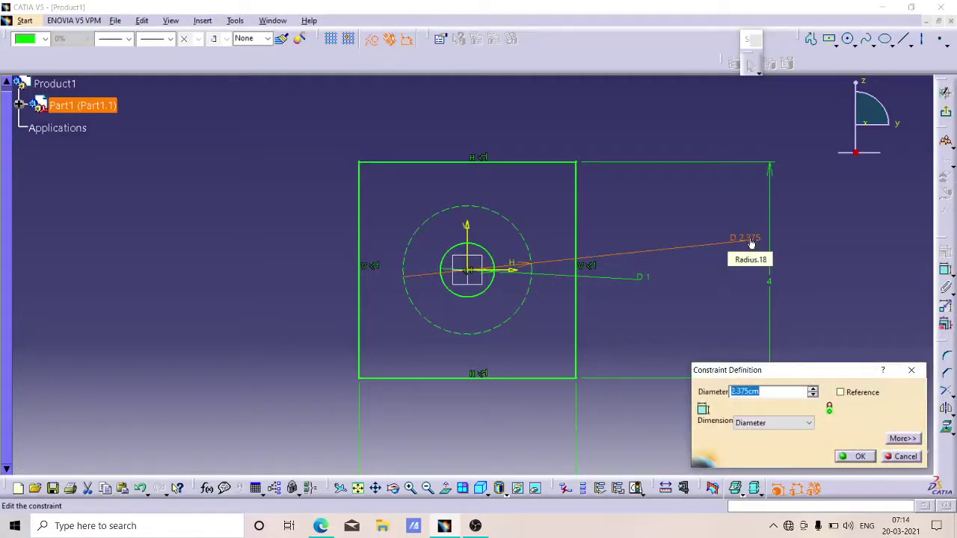
pyautogui.write('1.62')
pyautogui.click(856, 457)
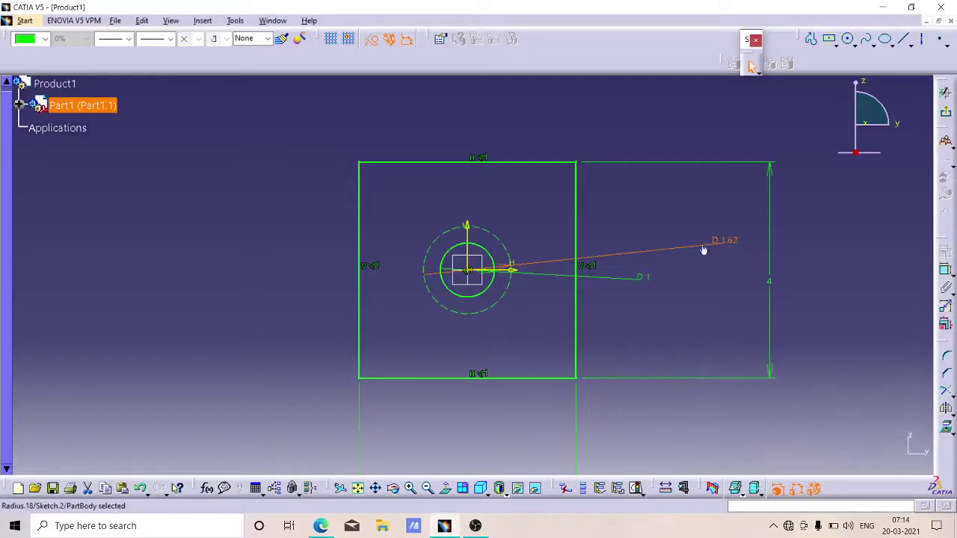
pyautogui.click(666, 212)
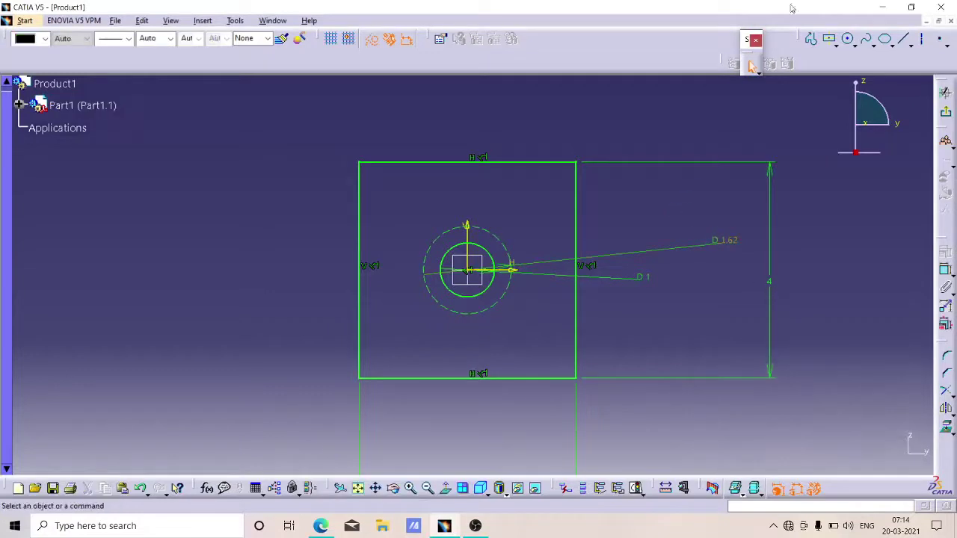
# Sketch a standard circle about 0.34 cm in diameter, centred where the construction circle crosses the horizontal axis left of the origin
pyautogui.click(850, 41)
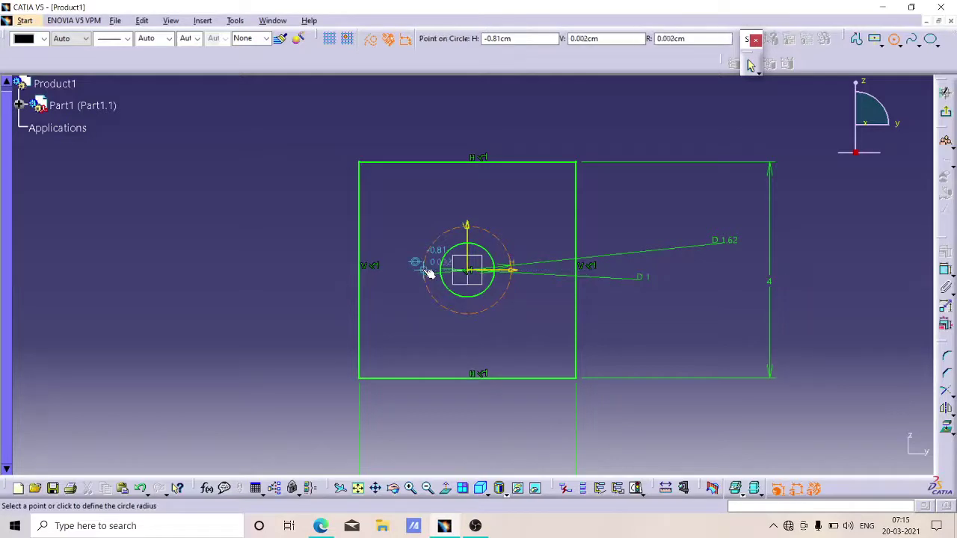
pyautogui.click(424, 270)
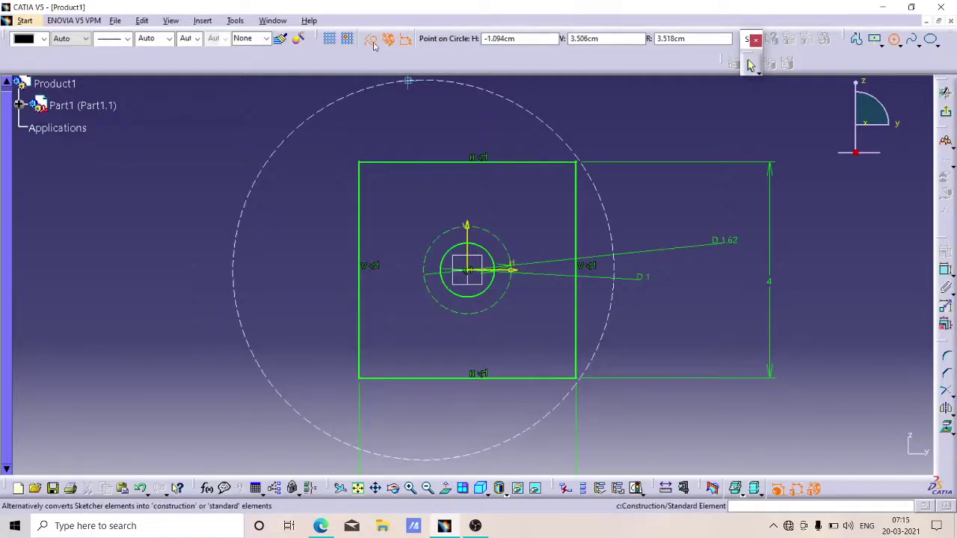
pyautogui.click(423, 265)
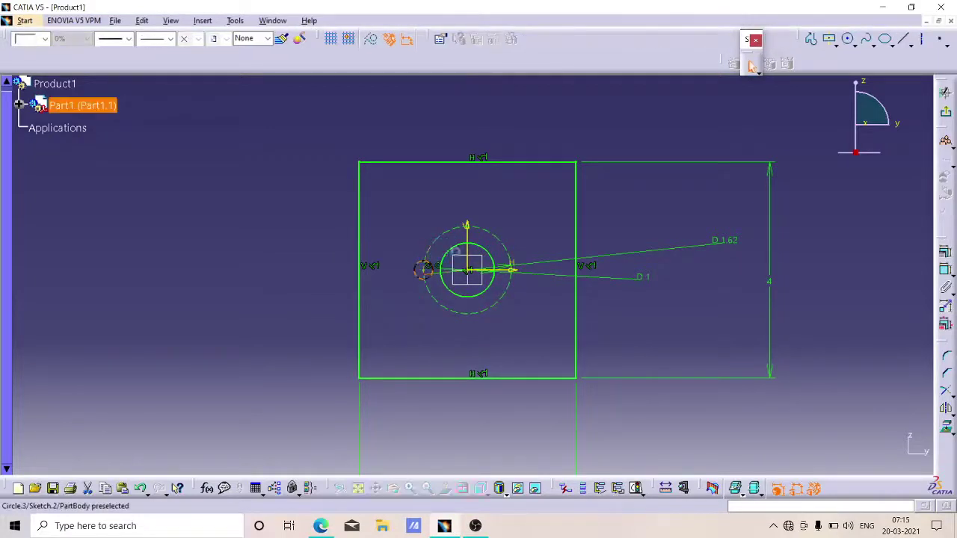
# Dimension the small circle on the left of the construction circle and set its diameter to 0.19 cm
pyautogui.click(945, 271)
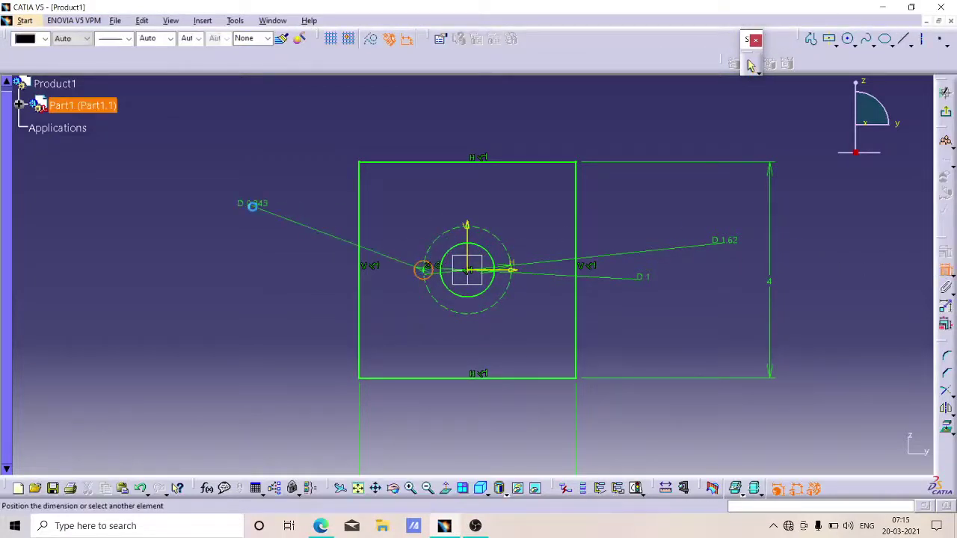
pyautogui.click(252, 203)
pyautogui.doubleClick(257, 207)
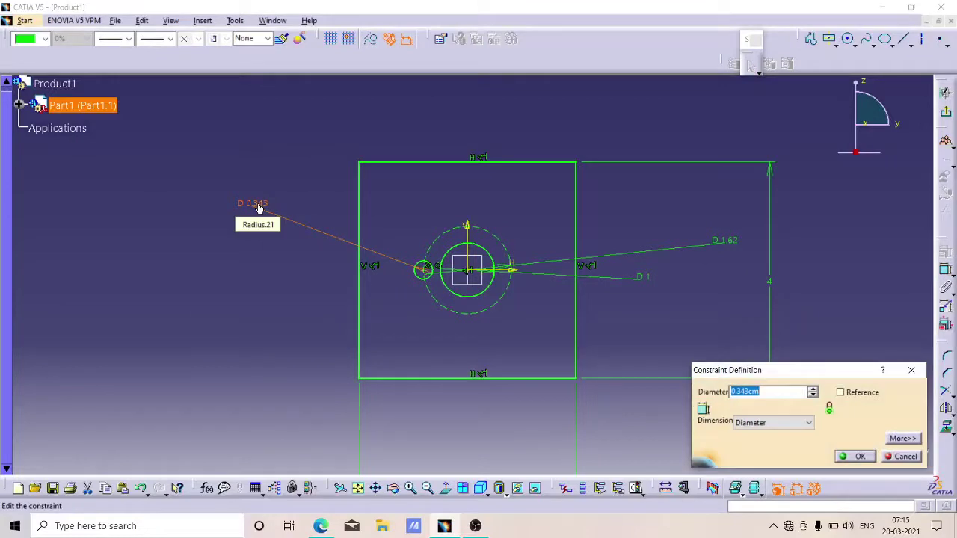
pyautogui.write('0.19')
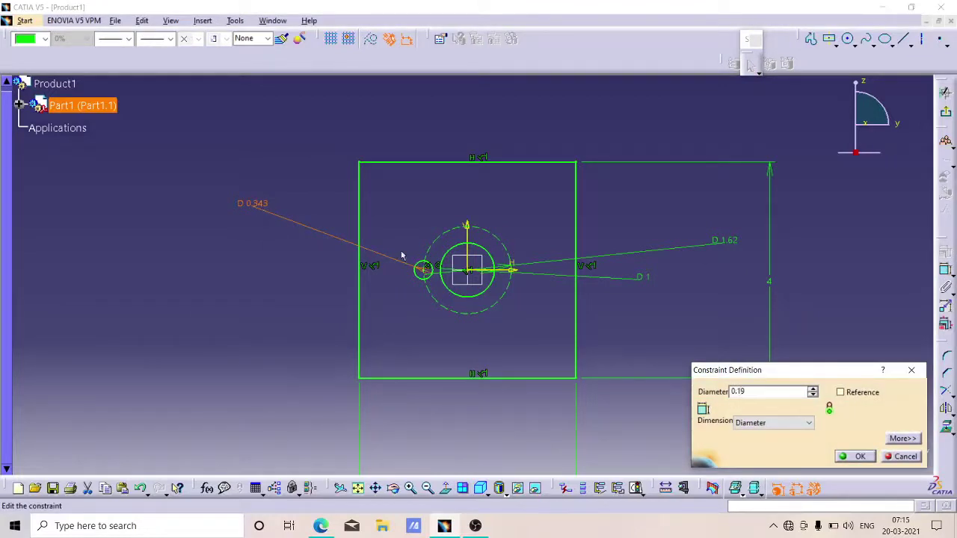
pyautogui.click(852, 457)
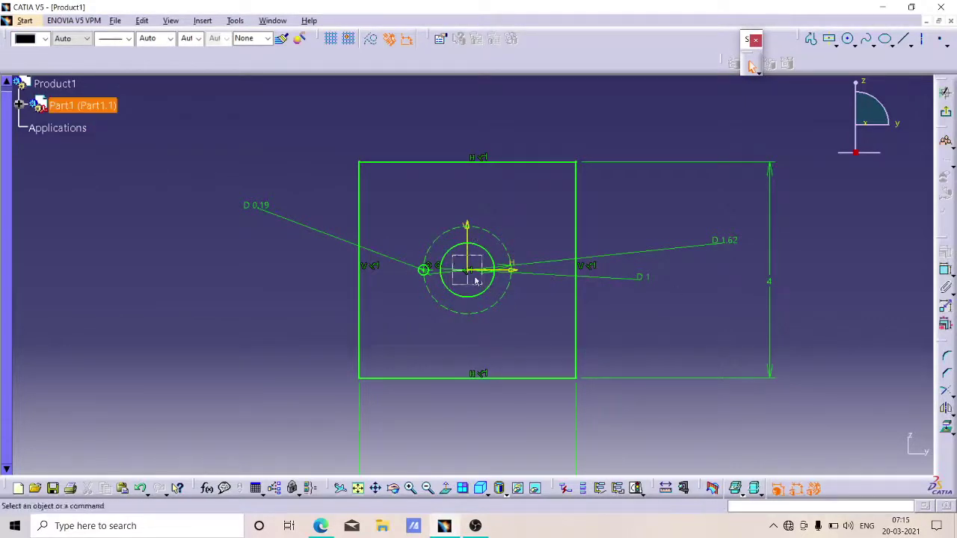
# Mirror the 0.19 cm circle about the vertical axis to the opposite side of the construction circle
pyautogui.click(423, 271)
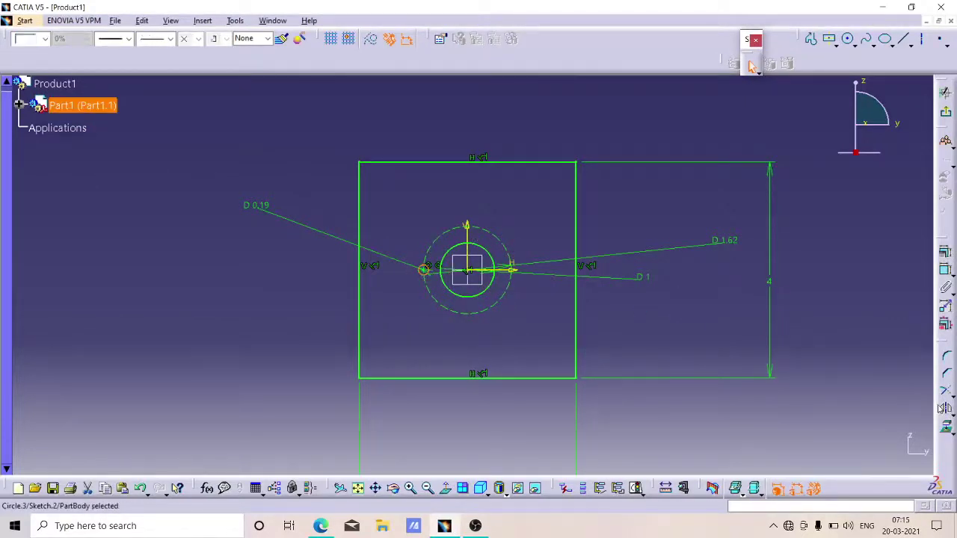
pyautogui.click(948, 411)
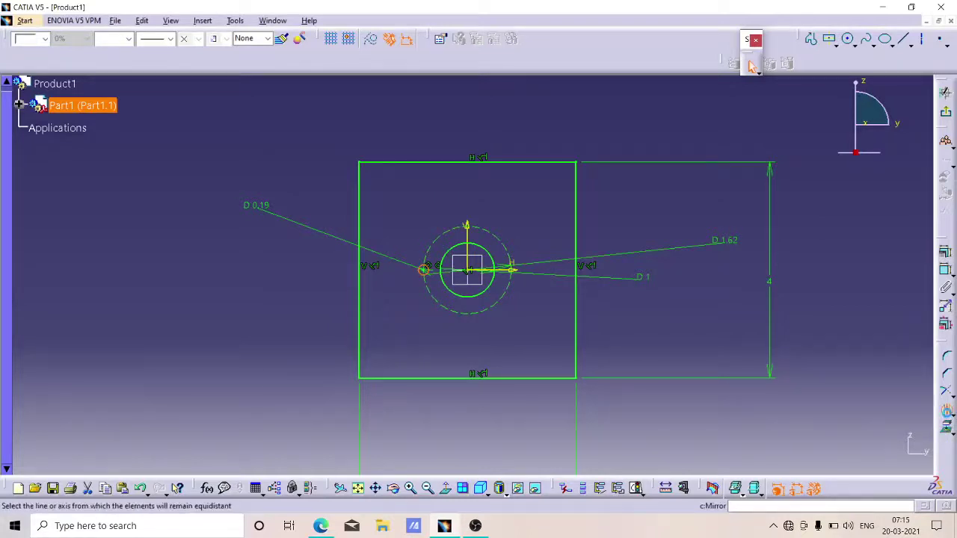
pyautogui.click(469, 224)
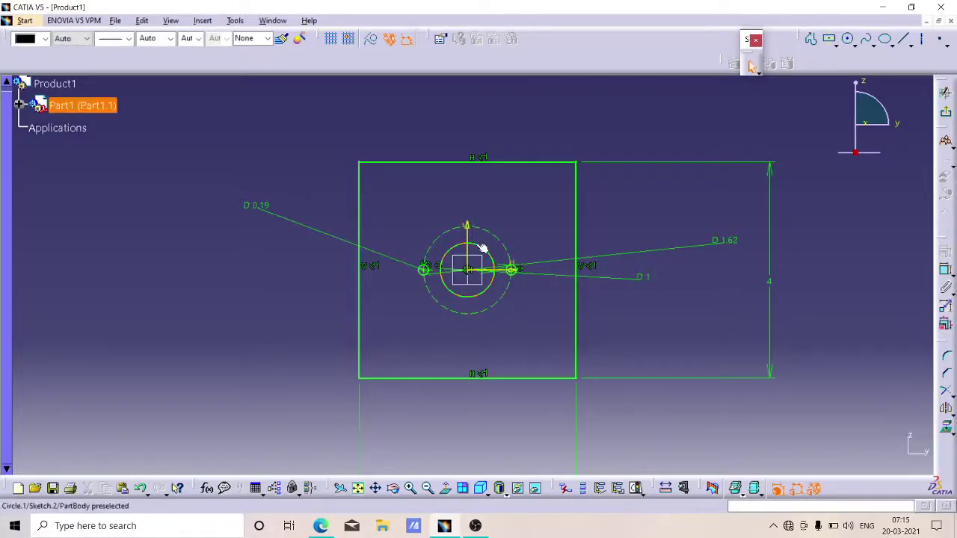
# Sketch a circle about 0.29 cm in diameter, centred on the construction circle's lowest point on the vertical axis
pyautogui.click(849, 38)
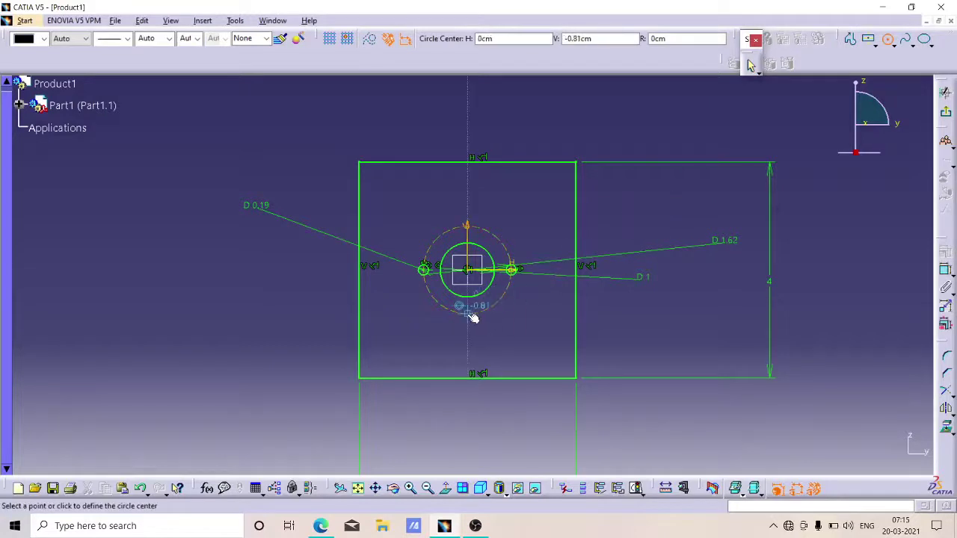
pyautogui.click(466, 313)
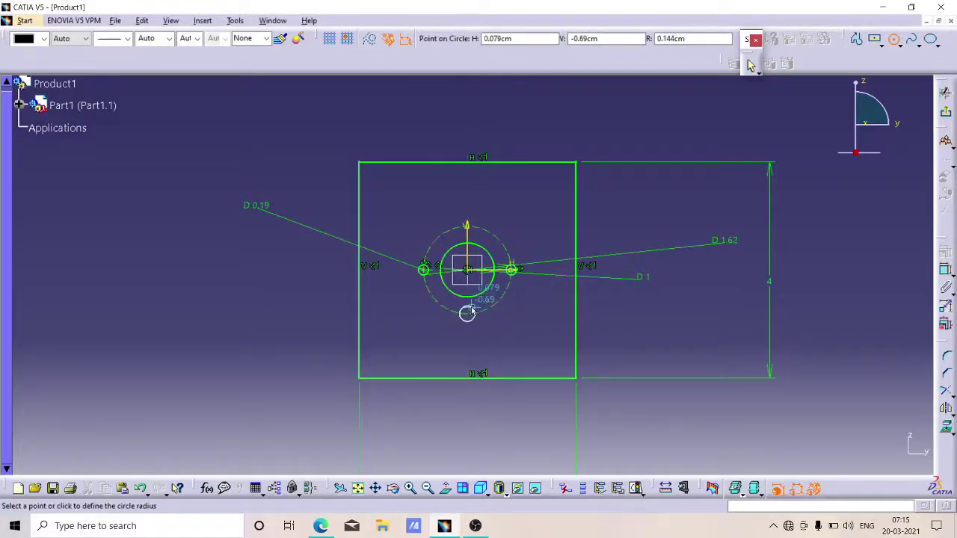
pyautogui.click(471, 307)
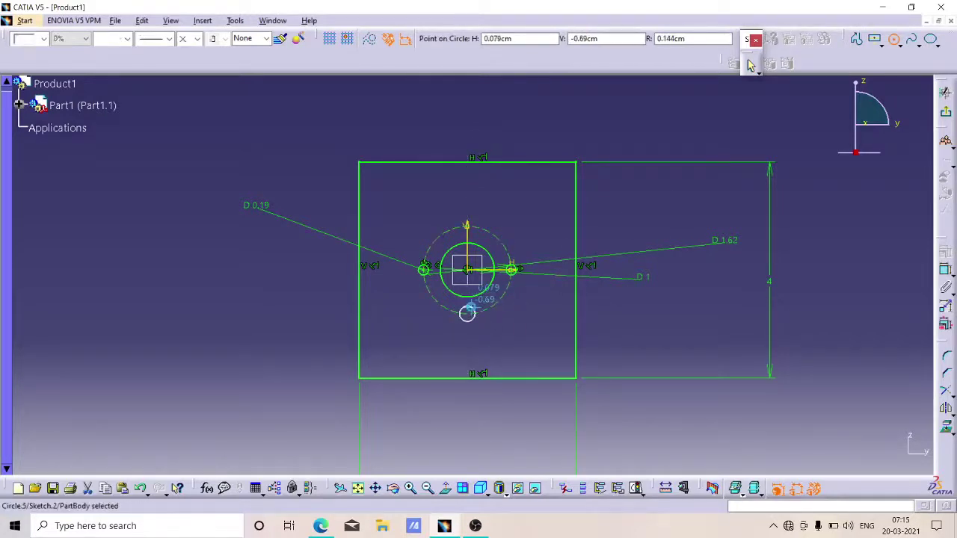
# Dimension the small circle at the bottom of the construction circle and set its diameter to 0.19 cm
pyautogui.click(945, 270)
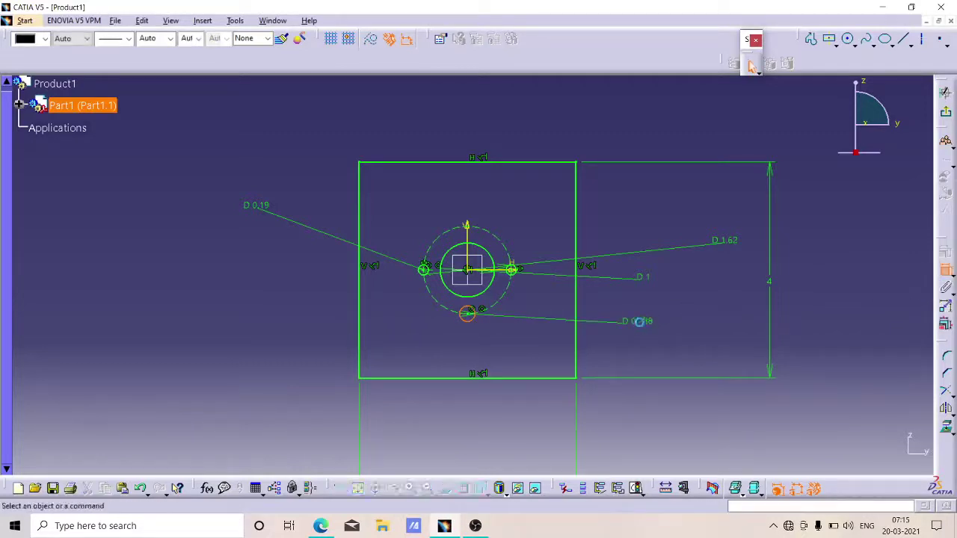
pyautogui.click(637, 322)
pyautogui.doubleClick(643, 325)
pyautogui.write('0.')
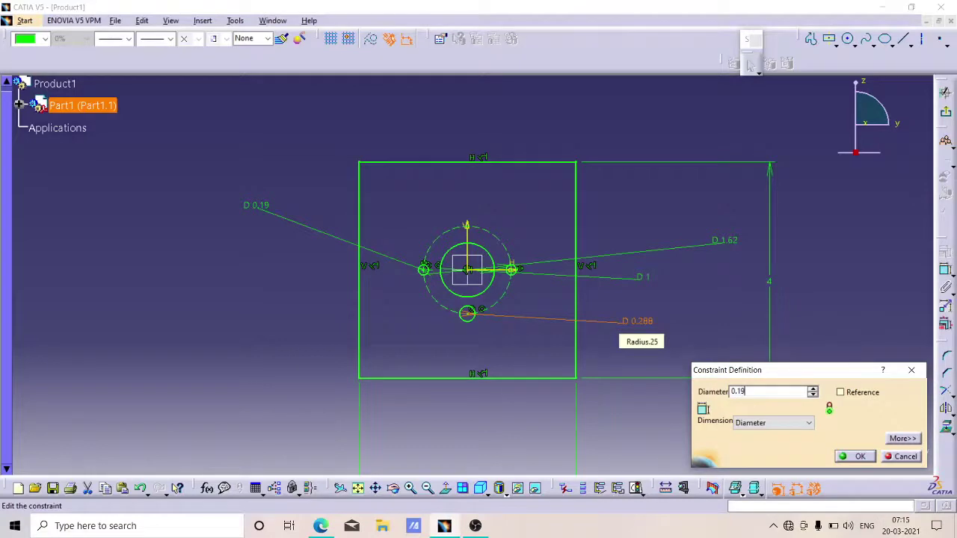
pyautogui.write('19')
pyautogui.press('Return')
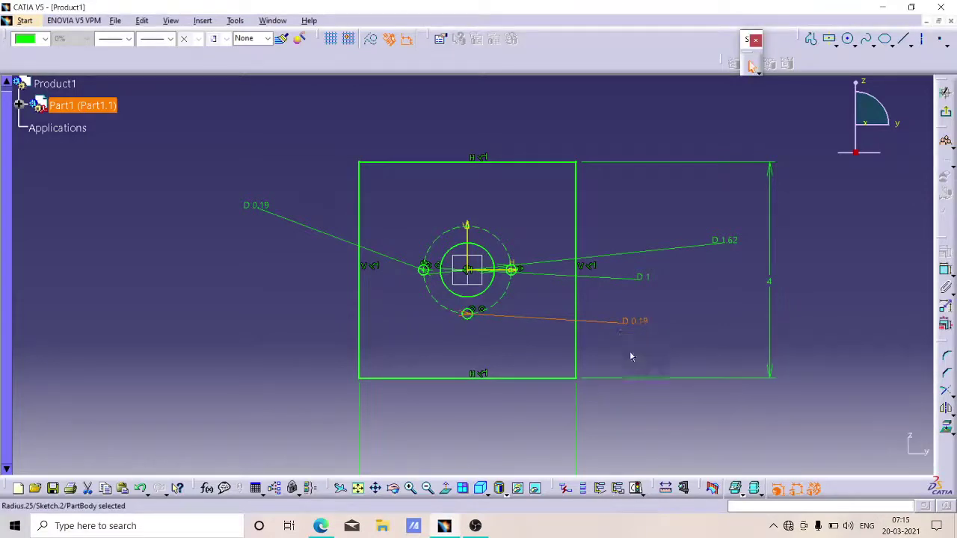
# Mirror the bottom 0.19 cm circle about the horizontal axis to the top of the construction circle
pyautogui.click(468, 316)
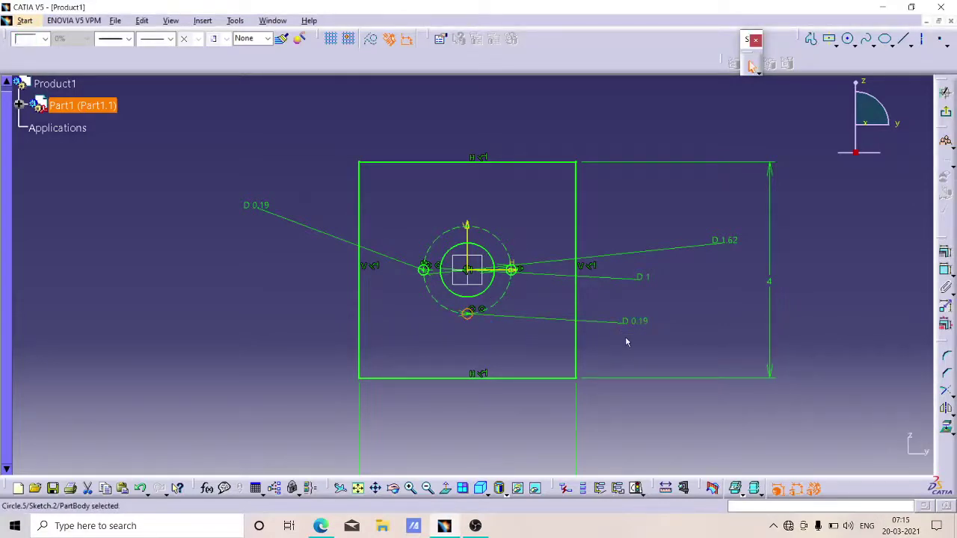
pyautogui.click(946, 409)
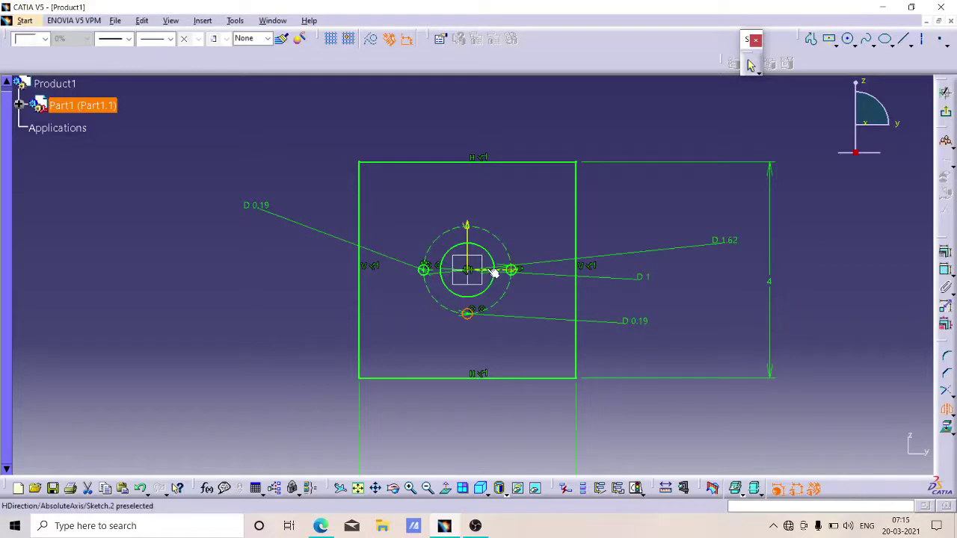
pyautogui.click(494, 274)
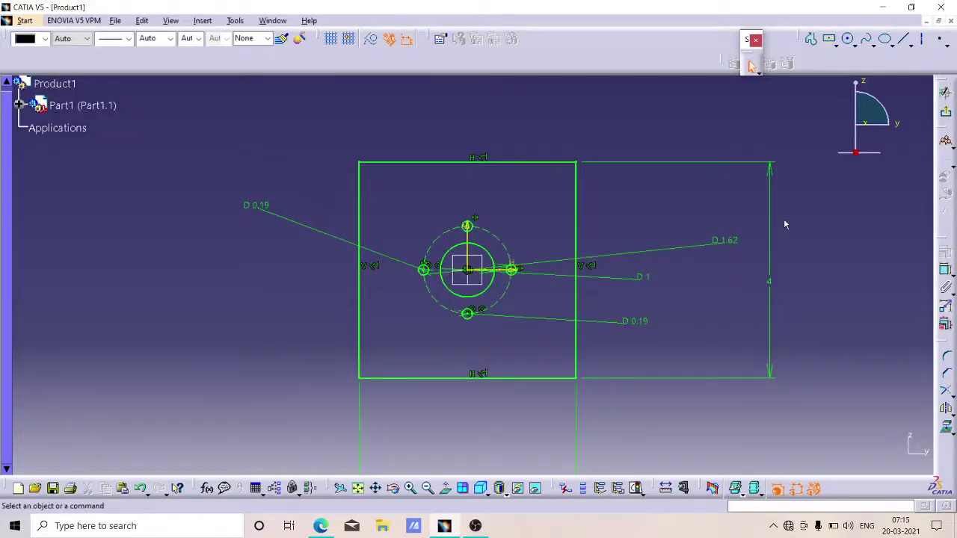
# Consult the End Plate drawing in the PDF, return to CATIA V5 and sketch a circle about 0.54 cm in diameter near the plate's upper-left corner
pyautogui.click(444, 525)
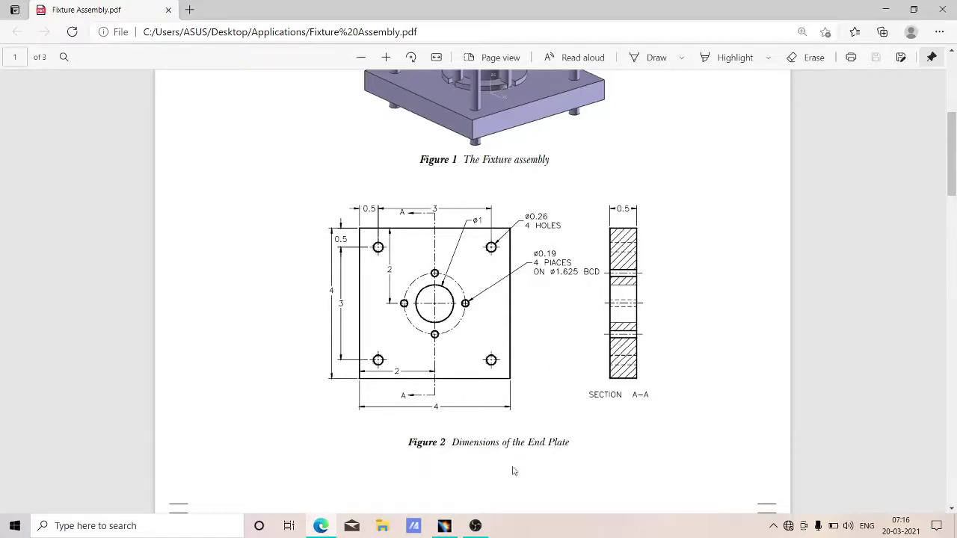
pyautogui.click(476, 526)
pyautogui.click(475, 526)
pyautogui.click(449, 527)
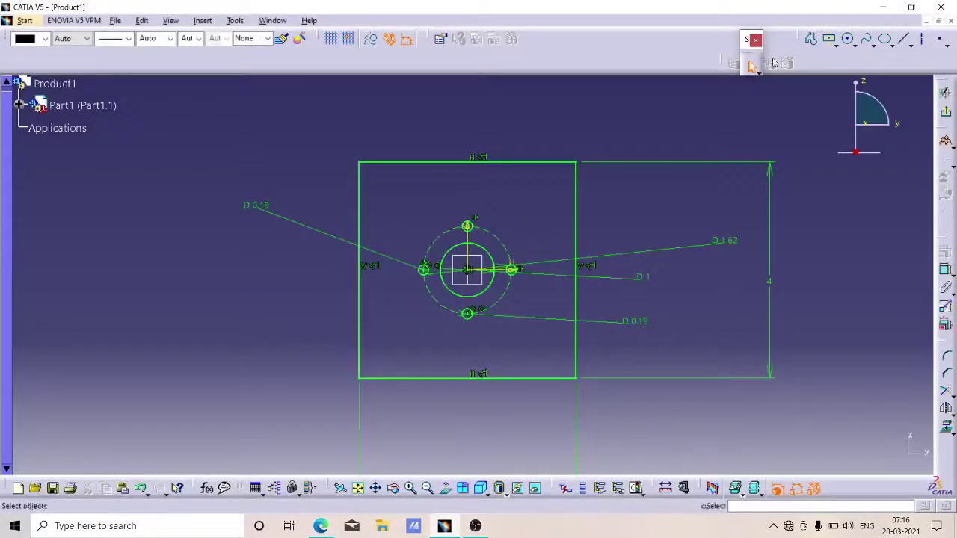
pyautogui.click(848, 38)
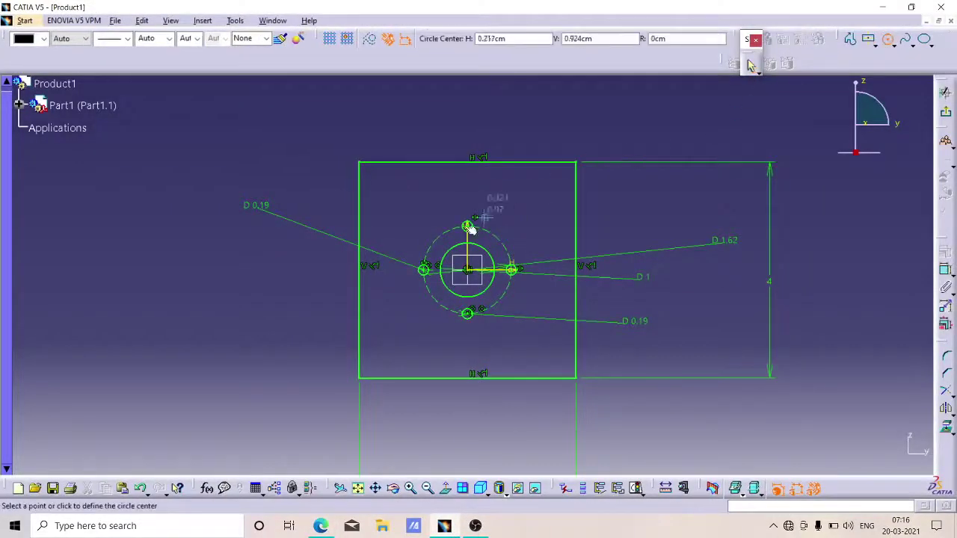
pyautogui.click(391, 198)
pyautogui.click(406, 197)
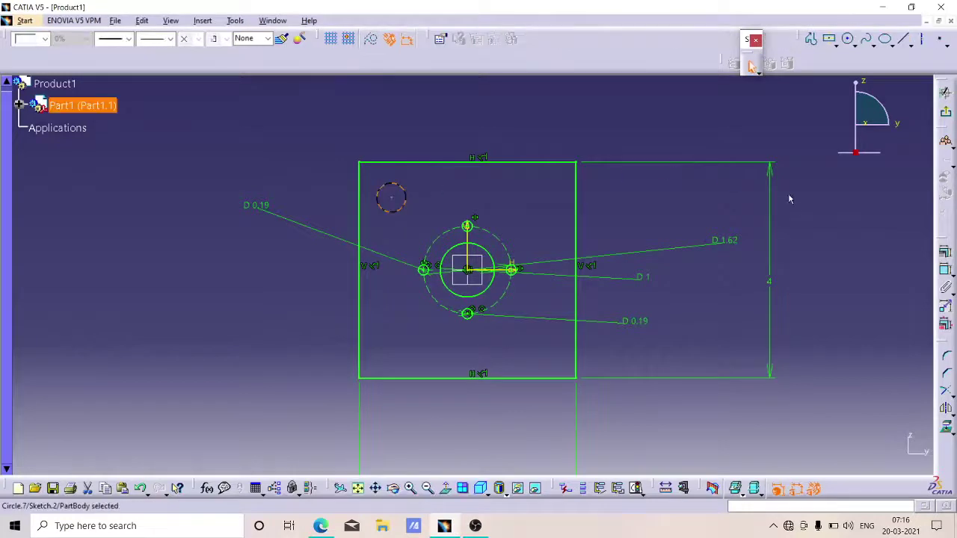
pyautogui.click(791, 199)
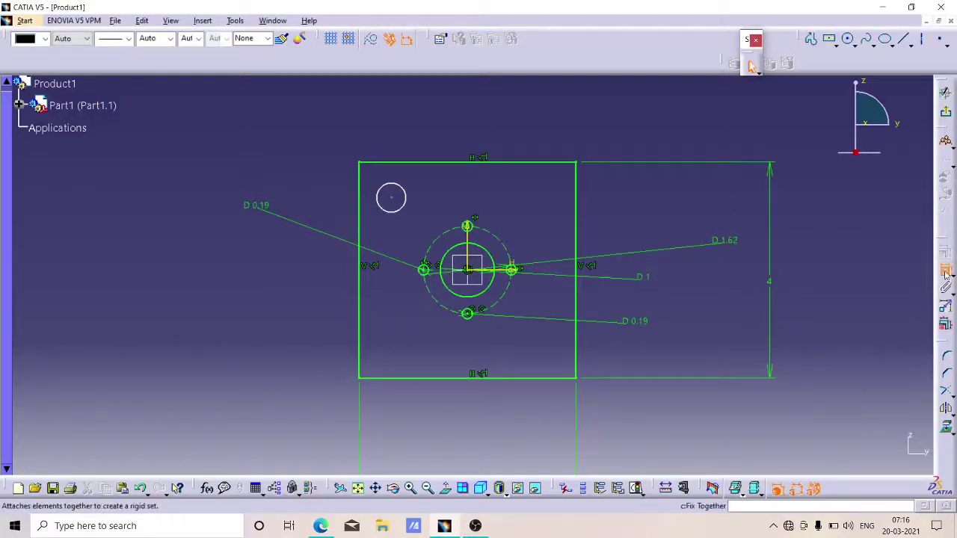
# Dimension the upper-left corner circle, check the hole size in the PDF drawing and set the diameter to 0.26 cm
pyautogui.click(751, 65)
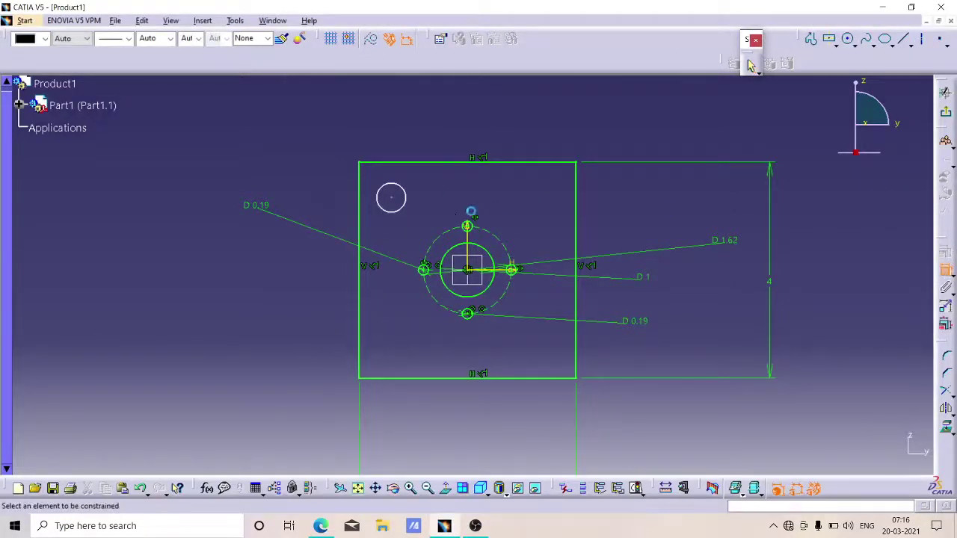
pyautogui.click(408, 197)
pyautogui.click(485, 128)
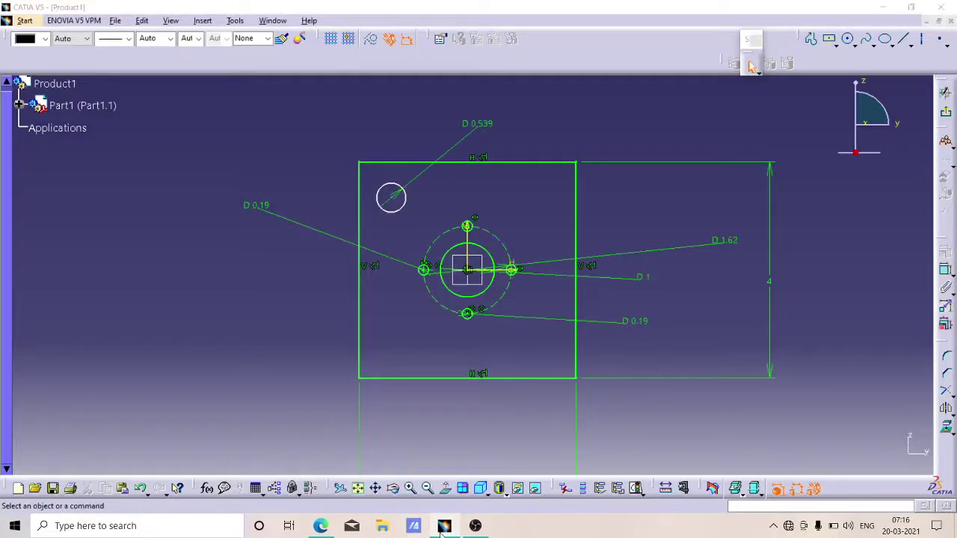
pyautogui.click(444, 526)
pyautogui.click(444, 526)
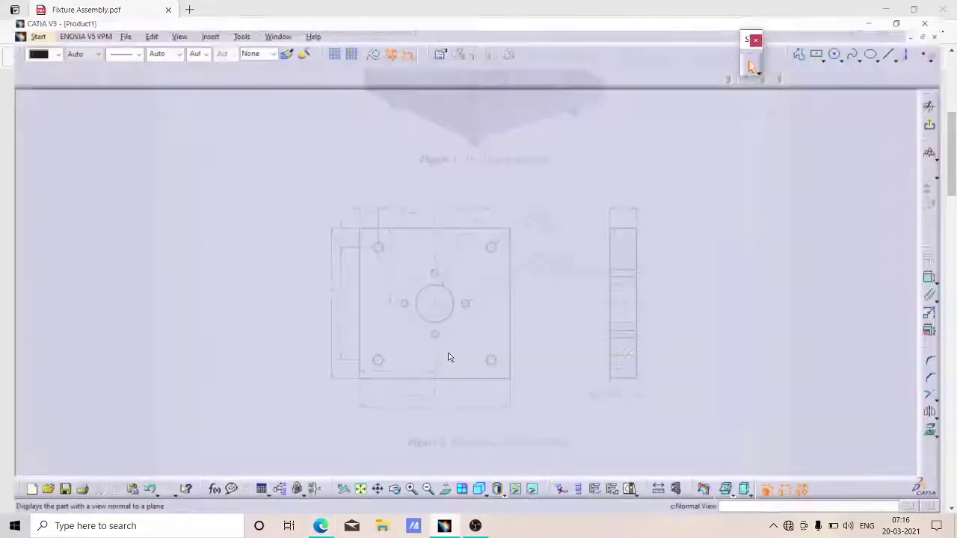
pyautogui.doubleClick(487, 123)
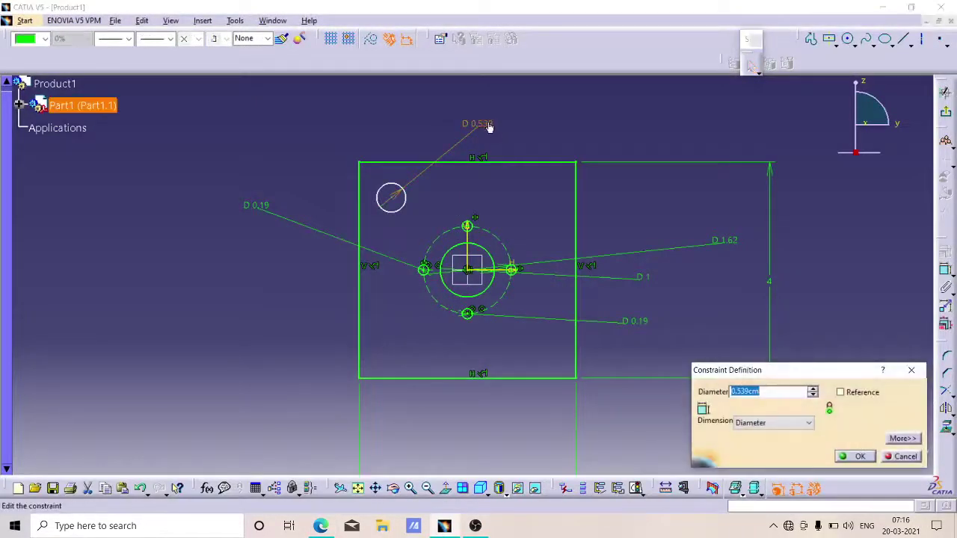
pyautogui.write('0.26')
pyautogui.press('Return')
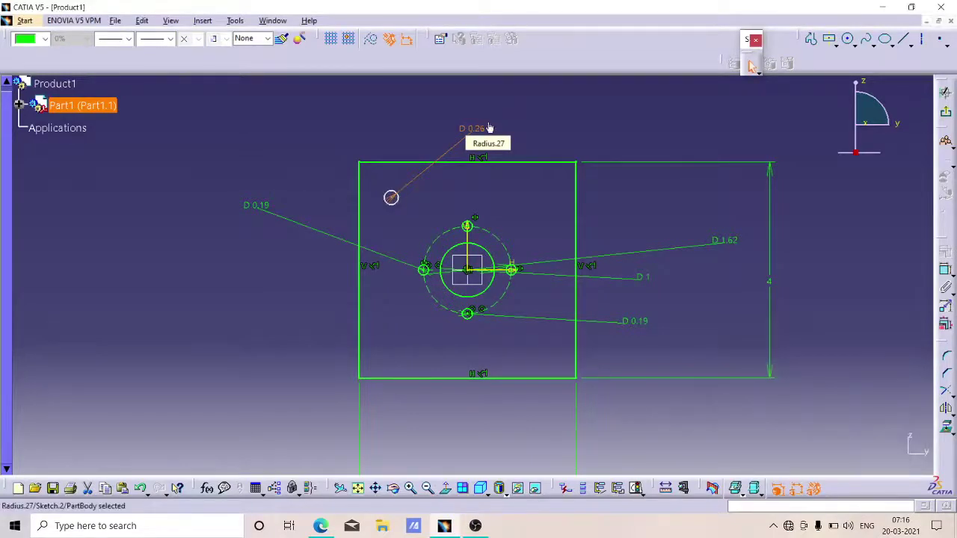
# Check the hole offsets in the PDF drawing, return to CATIA V5 and dimension the corner circle from the plate's upper edge at 0.5 cm
pyautogui.click(444, 525)
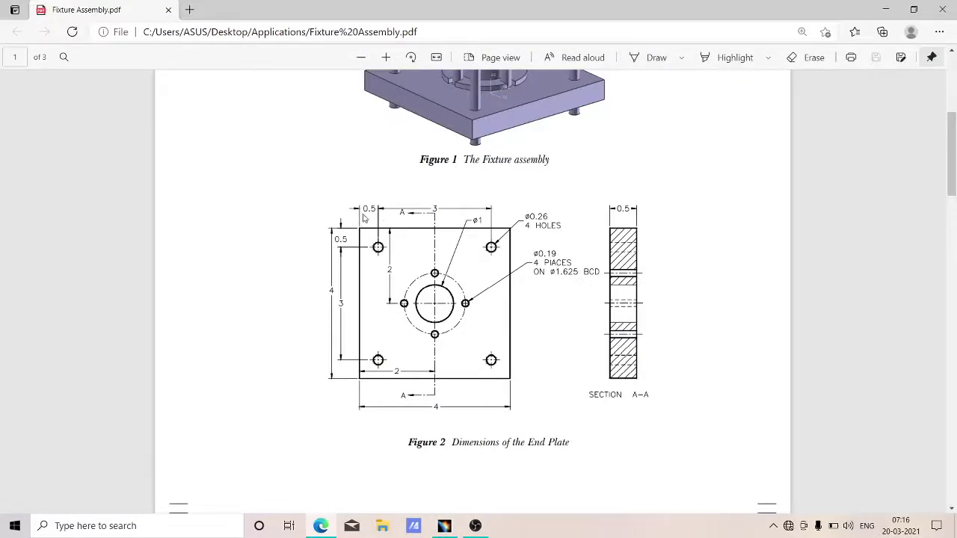
pyautogui.click(444, 526)
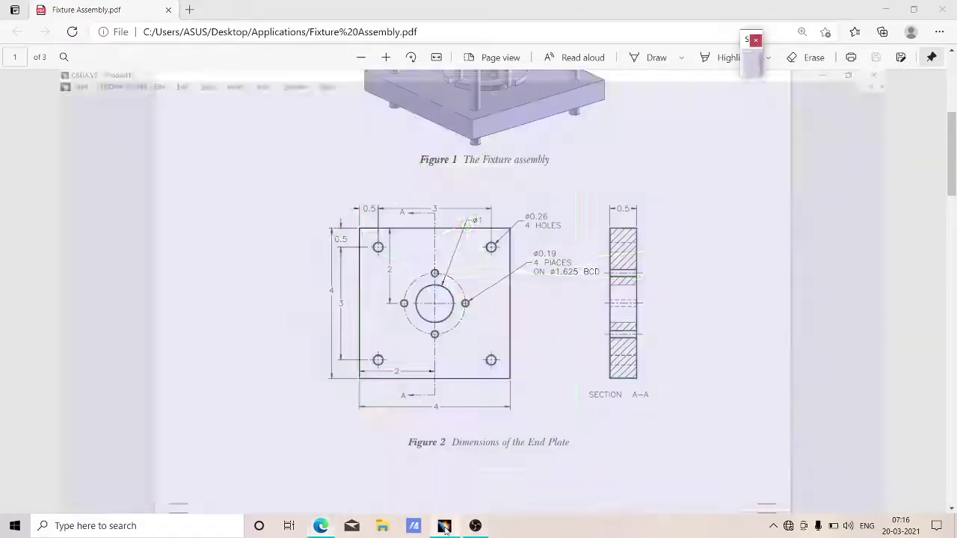
pyautogui.click(945, 269)
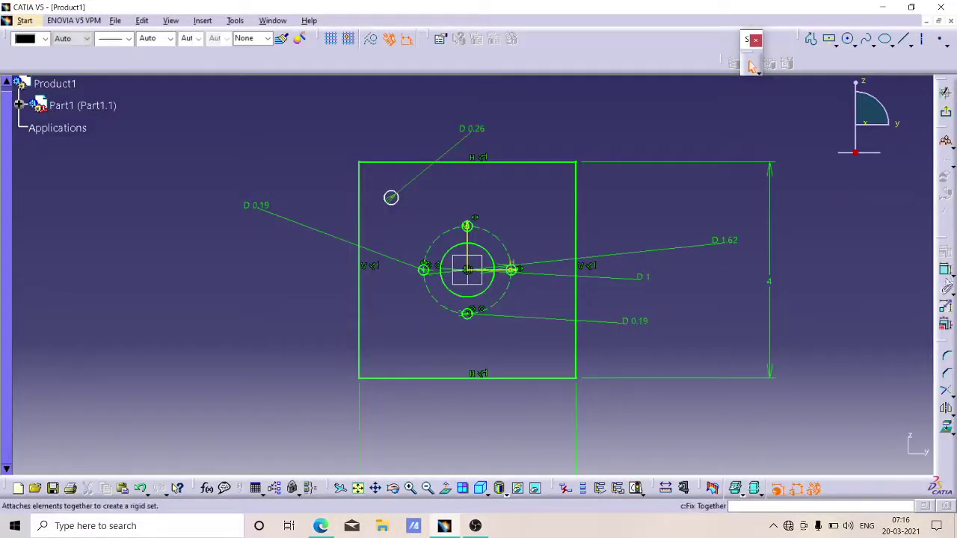
pyautogui.click(408, 163)
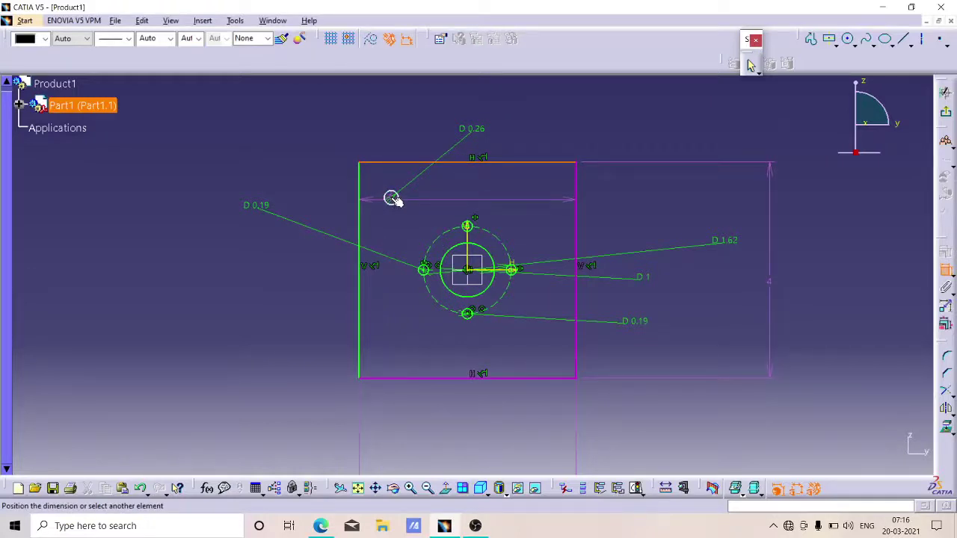
pyautogui.moveTo(393, 198)
pyautogui.mouseDown(button='middle')
pyautogui.moveTo(399, 158)
pyautogui.moveTo(434, 225)
pyautogui.mouseUp(button='middle')
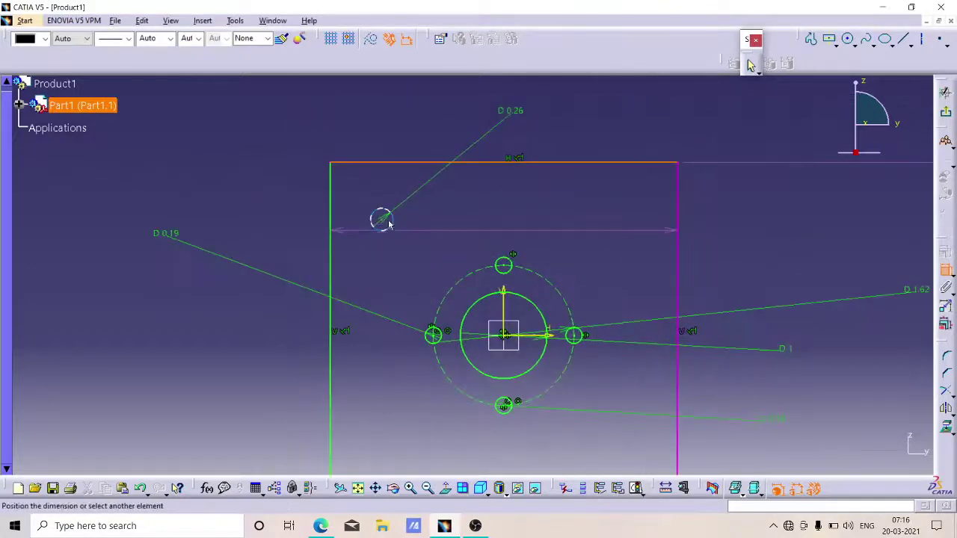
pyautogui.click(381, 218)
pyautogui.click(269, 121)
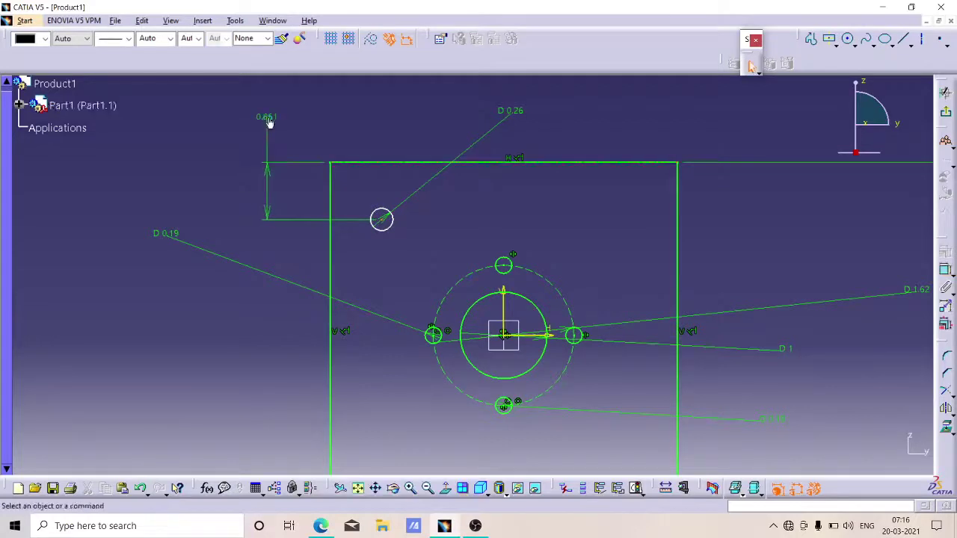
pyautogui.doubleClick(269, 120)
pyautogui.write('0')
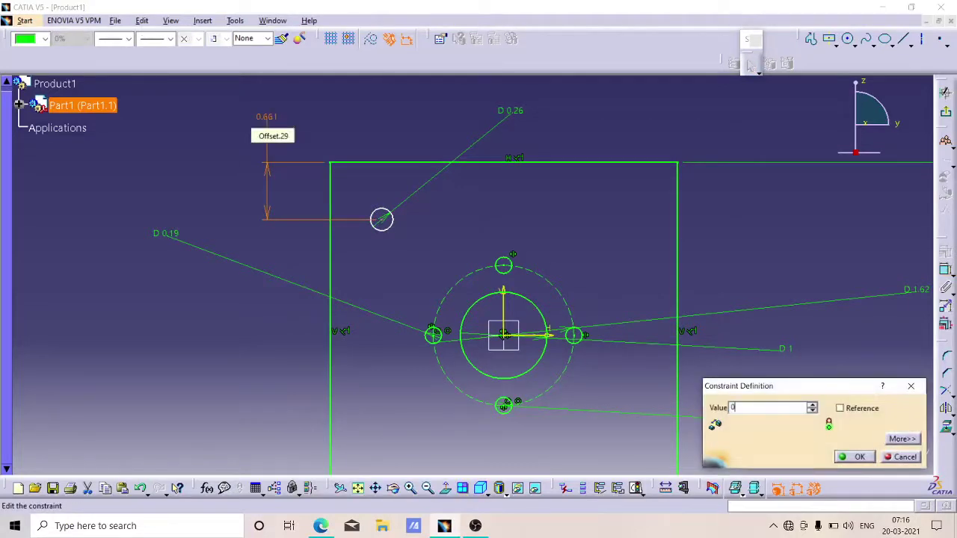
pyautogui.write('.5')
pyautogui.press('Return')
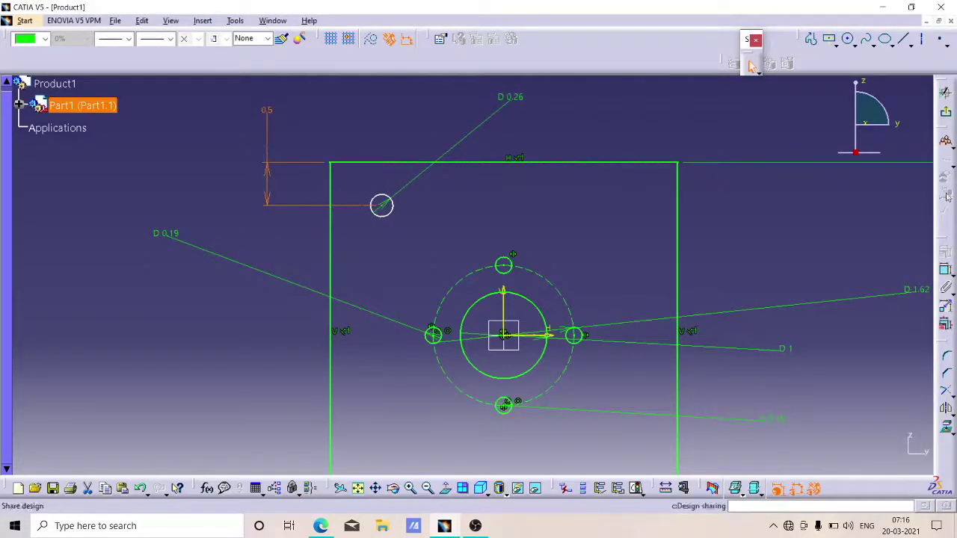
# Dimension the corner circle from the plate's left edge and set the distance to 0.5 cm
pyautogui.click(948, 272)
pyautogui.click(331, 192)
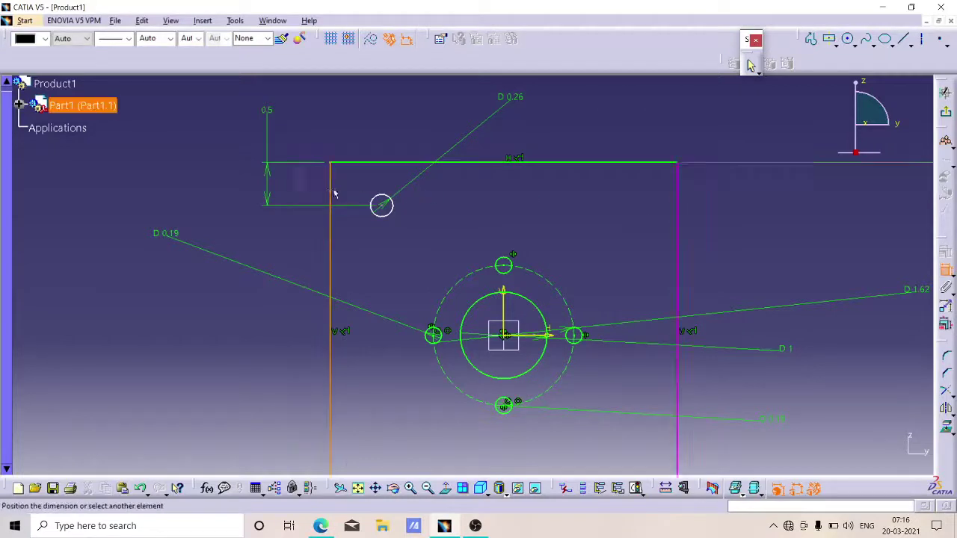
pyautogui.click(387, 209)
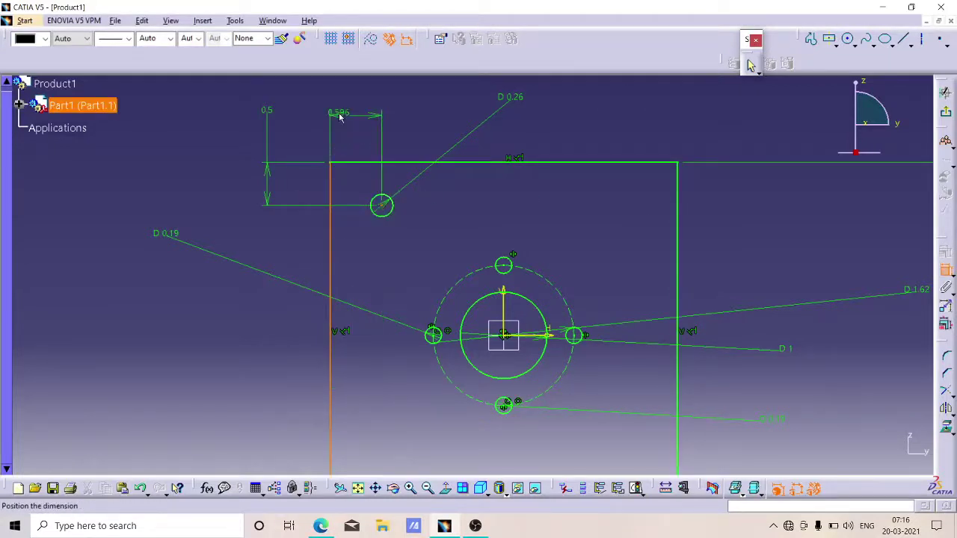
pyautogui.click(340, 116)
pyautogui.doubleClick(346, 116)
pyautogui.write('0.5')
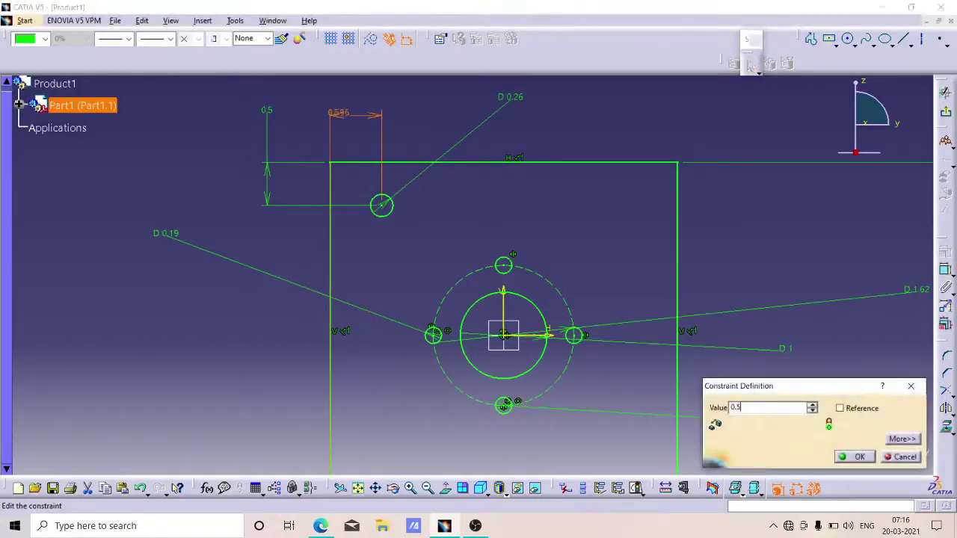
pyautogui.press('Return')
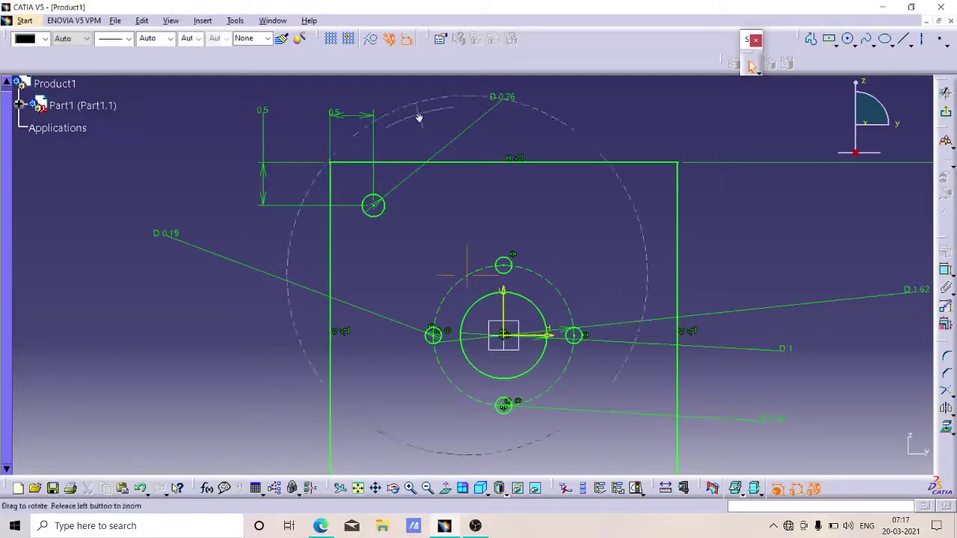
# Mirror the upper-left 0.26 cm circle about the vertical axis to the plate's upper-right corner
pyautogui.moveTo(419, 118); pyautogui.dragTo(433, 203, button='middle')
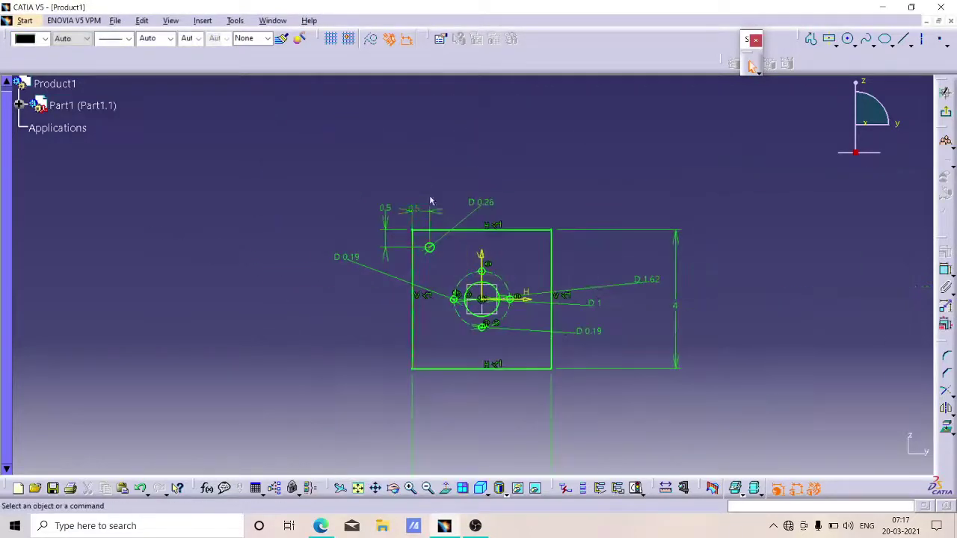
pyautogui.click(429, 247)
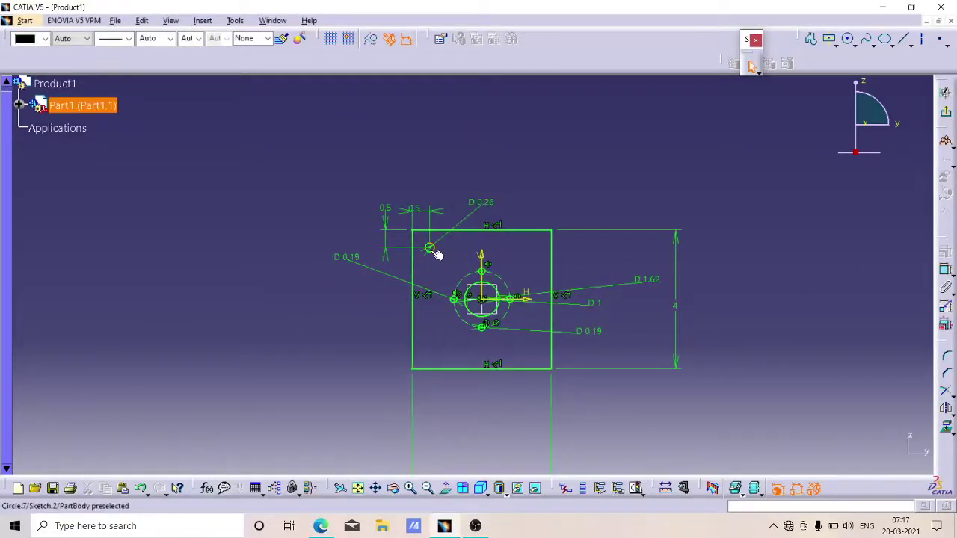
pyautogui.click(947, 409)
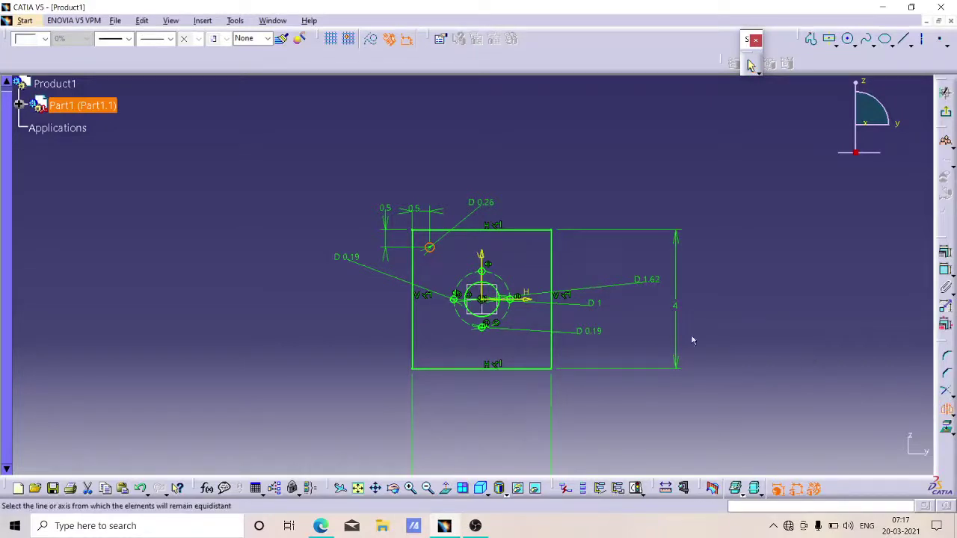
pyautogui.click(484, 263)
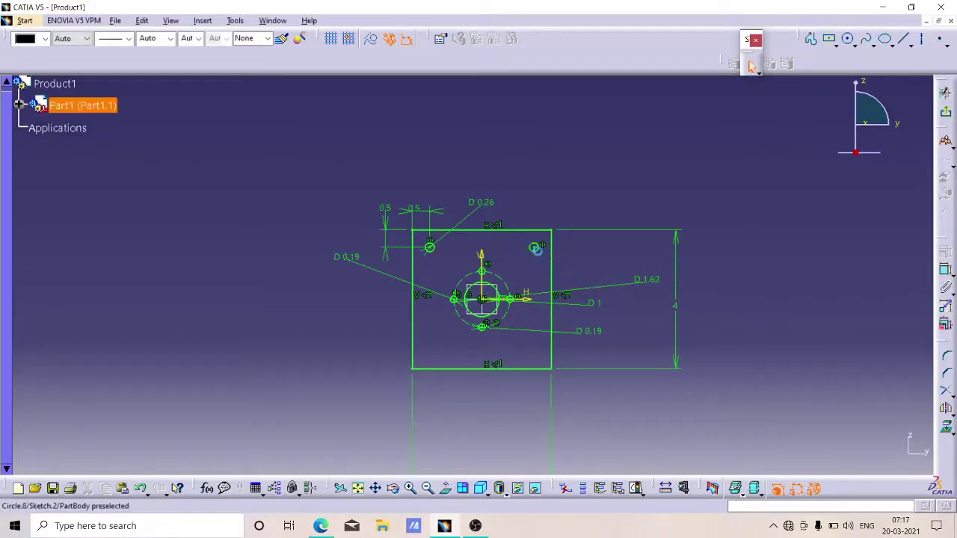
# Mirror the upper-right corner circle about the horizontal axis to the plate's lower-right corner
pyautogui.click(535, 249)
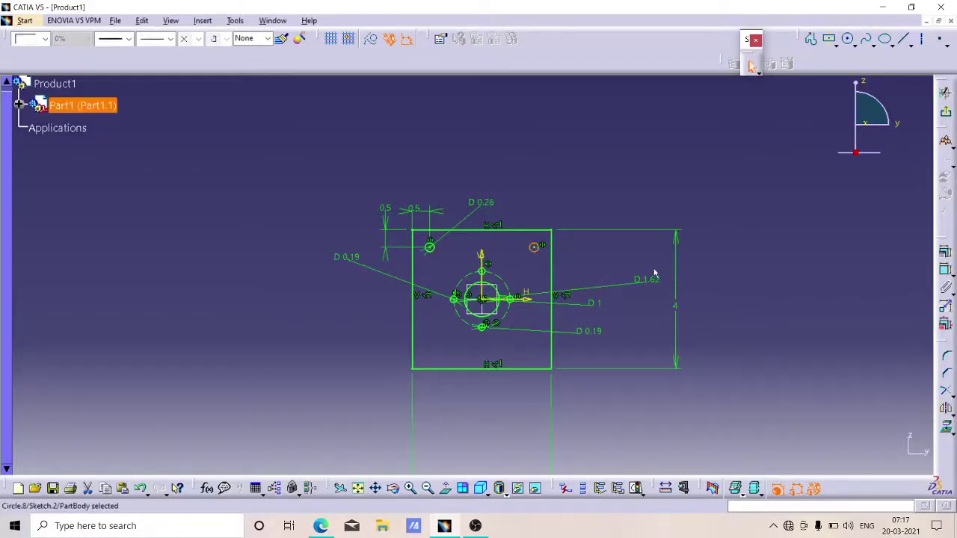
pyautogui.click(946, 410)
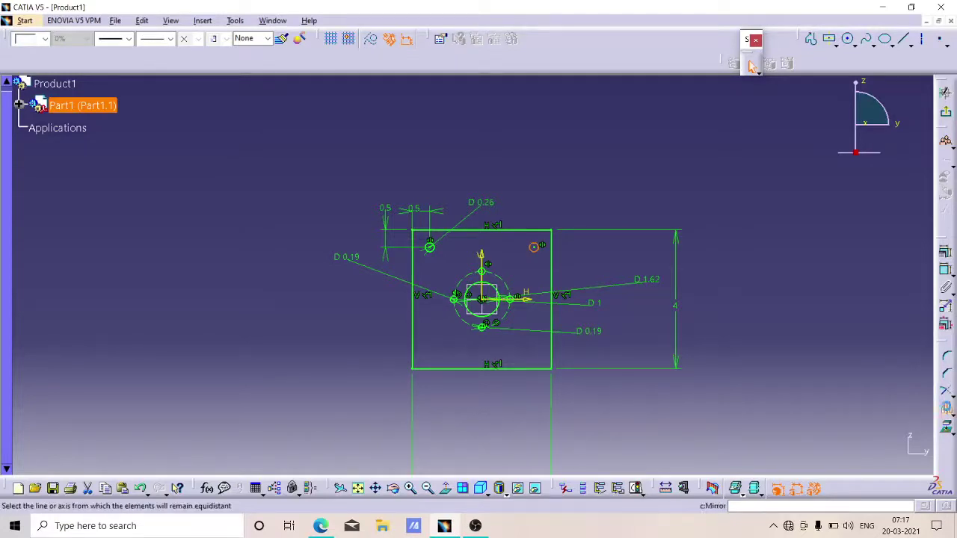
pyautogui.click(532, 300)
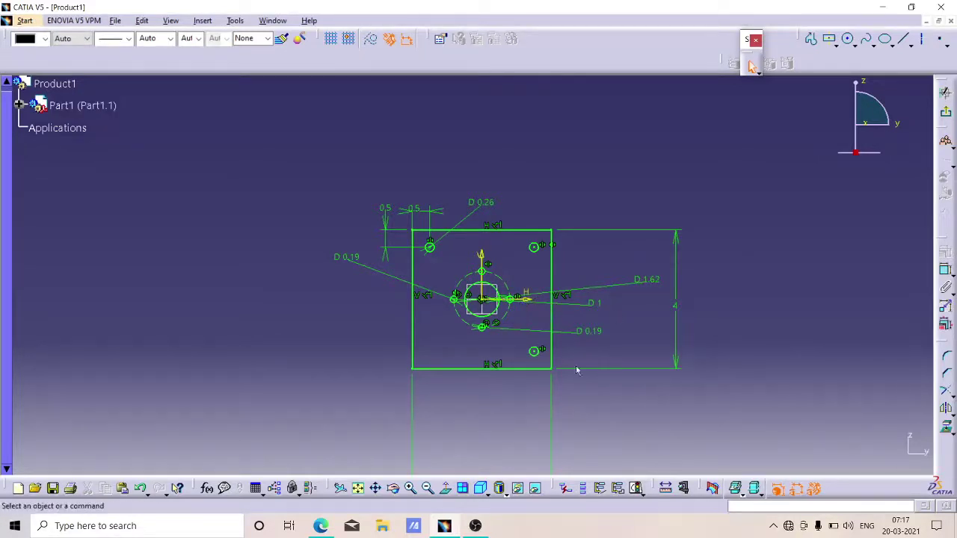
# Mirror the lower-right corner circle about the vertical axis to the plate's lower-left corner
pyautogui.click(542, 360)
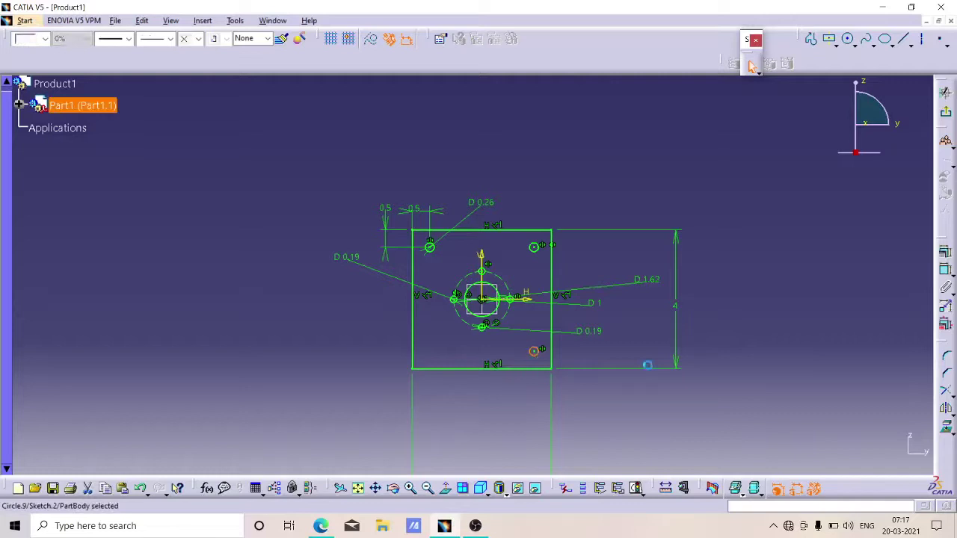
pyautogui.click(947, 409)
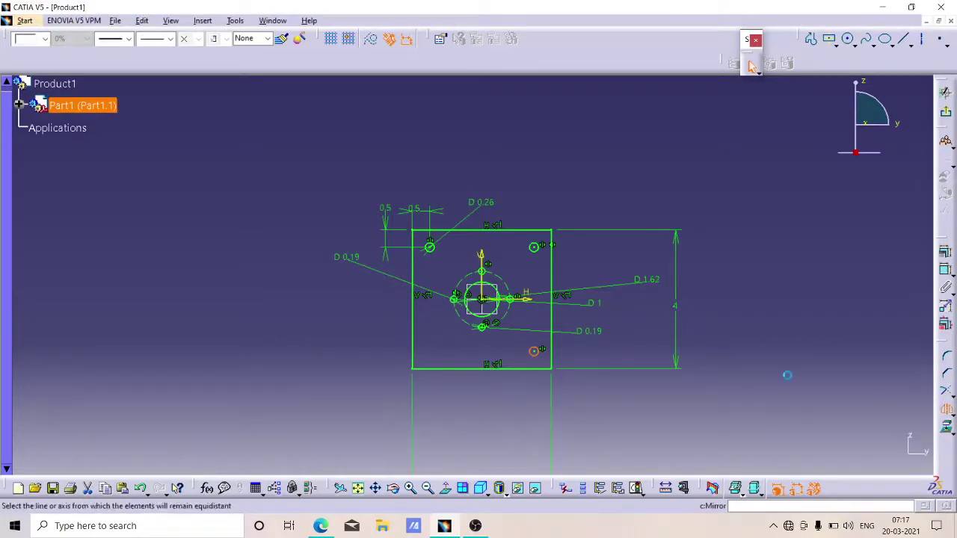
pyautogui.click(486, 263)
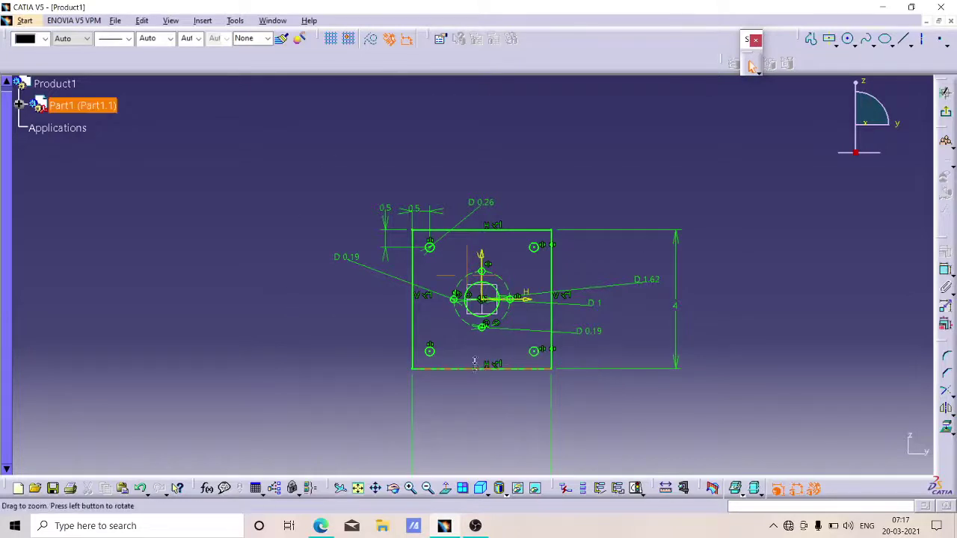
pyautogui.moveTo(475, 364); pyautogui.dragTo(447, 301, button='middle')
pyautogui.click(426, 314)
pyautogui.moveTo(537, 255); pyautogui.dragTo(495, 430, button='middle')
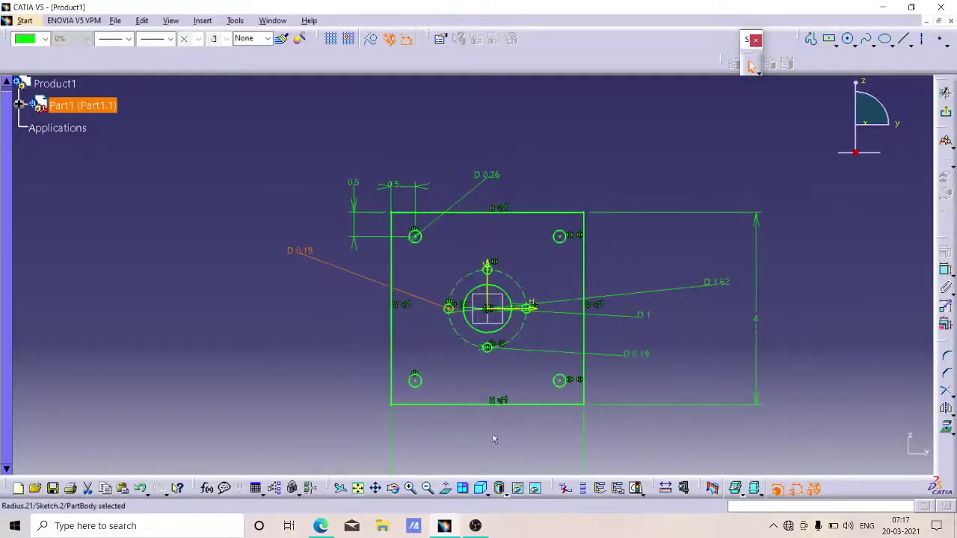
# Check the plate thickness in the PDF drawing, return to CATIA V5 and set up a pad of the finished sketch with a 0.5 cm length
pyautogui.click(442, 527)
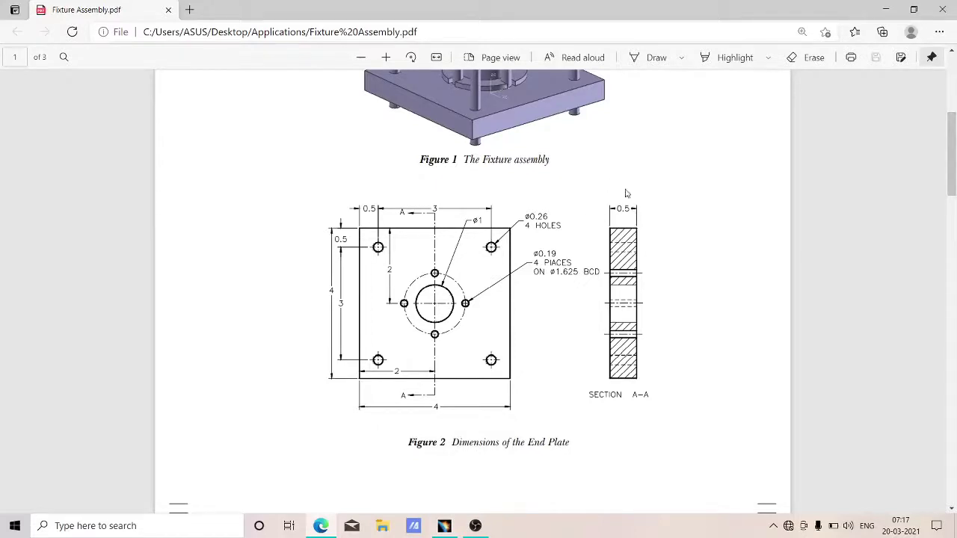
pyautogui.click(445, 528)
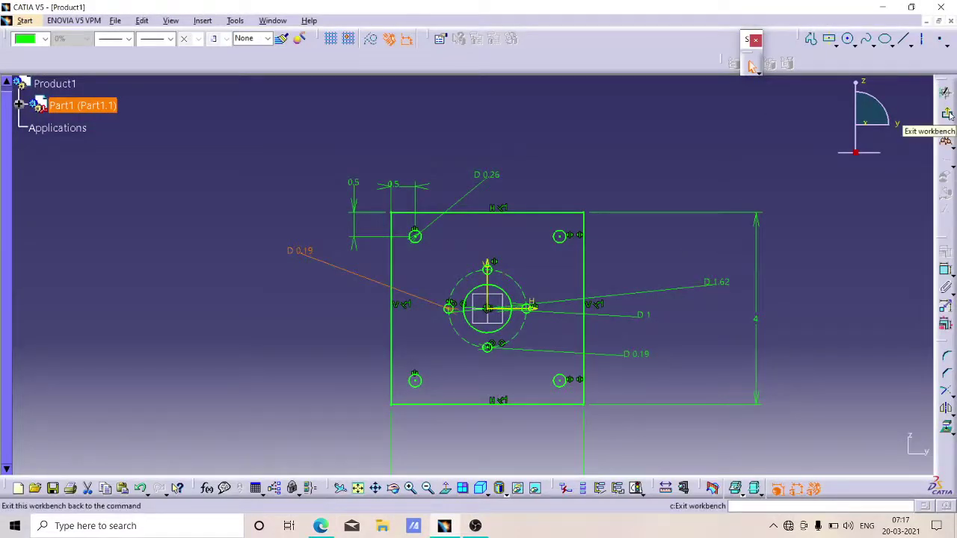
pyautogui.click(947, 112)
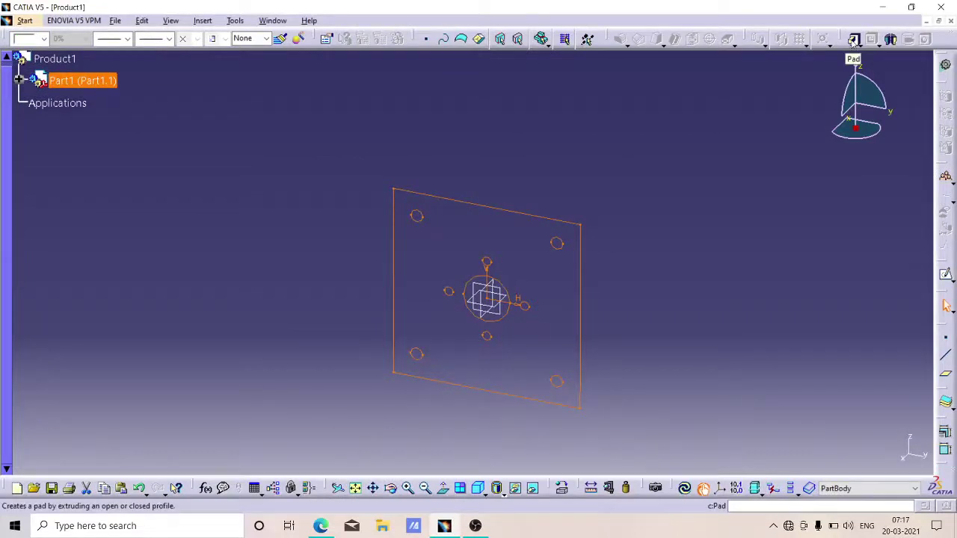
pyautogui.click(853, 40)
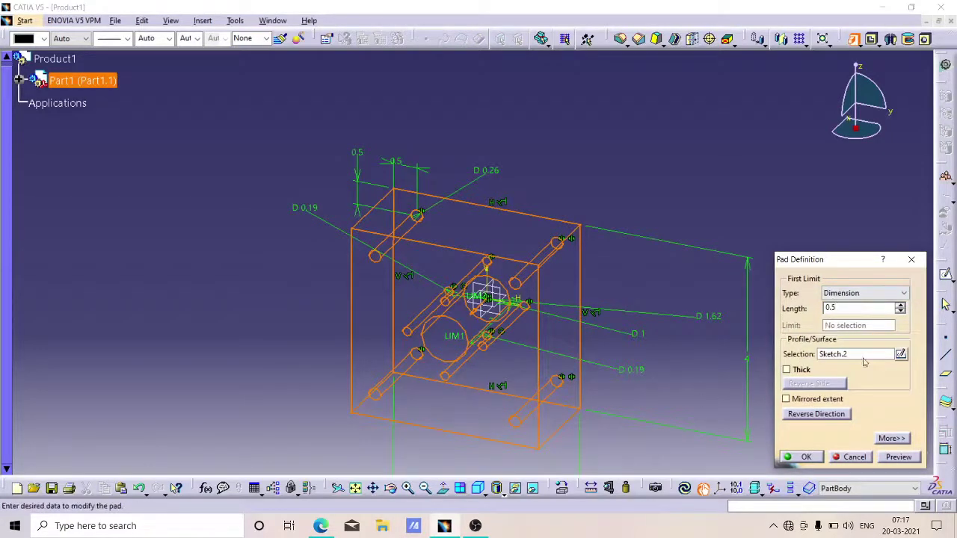
pyautogui.click(446, 529)
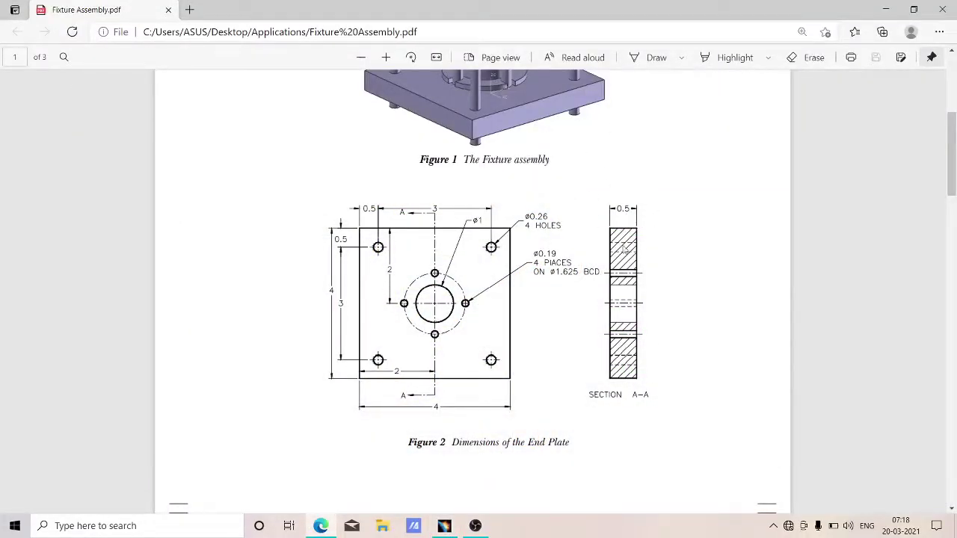
pyautogui.click(444, 527)
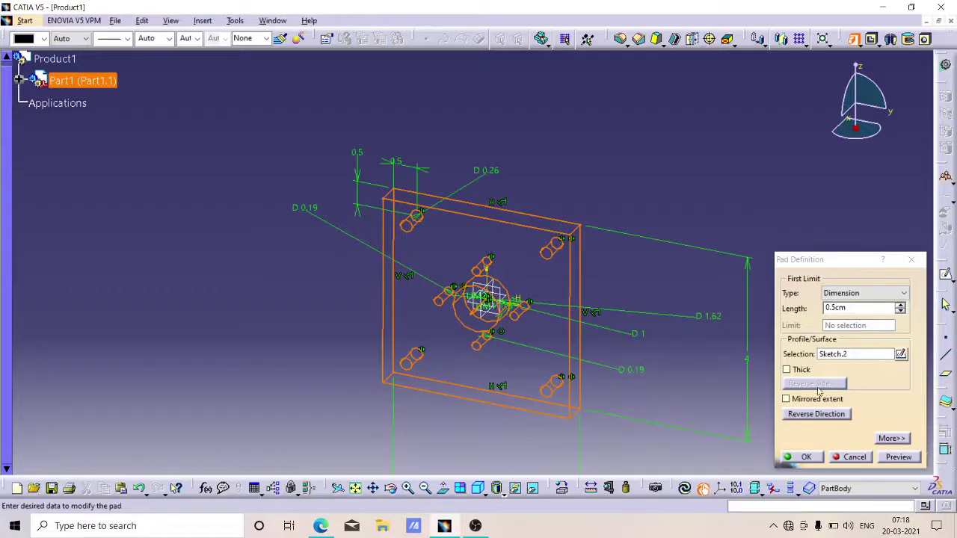
# Give the pad a mirrored extent with length 0.5/2 cm, preview it and create the plate solid
pyautogui.click(795, 402)
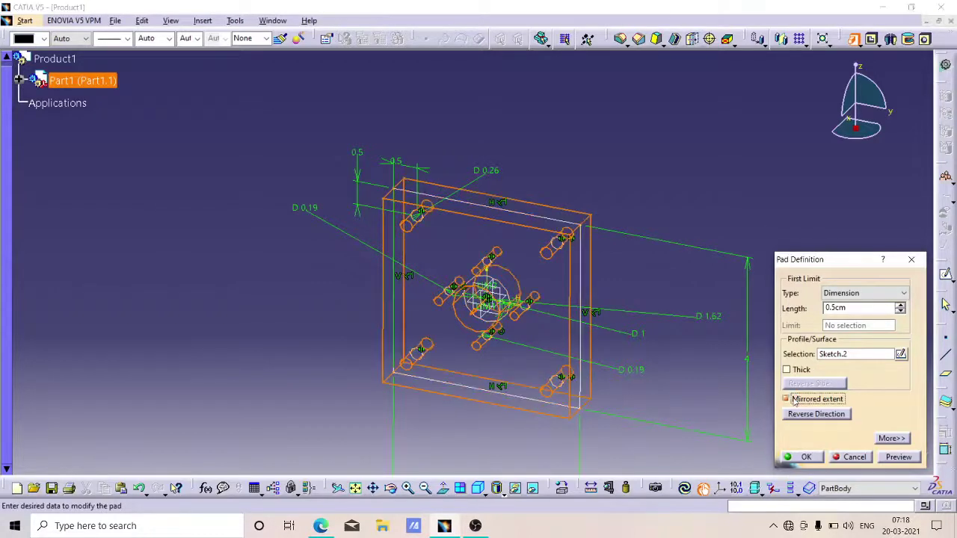
pyautogui.doubleClick(847, 307)
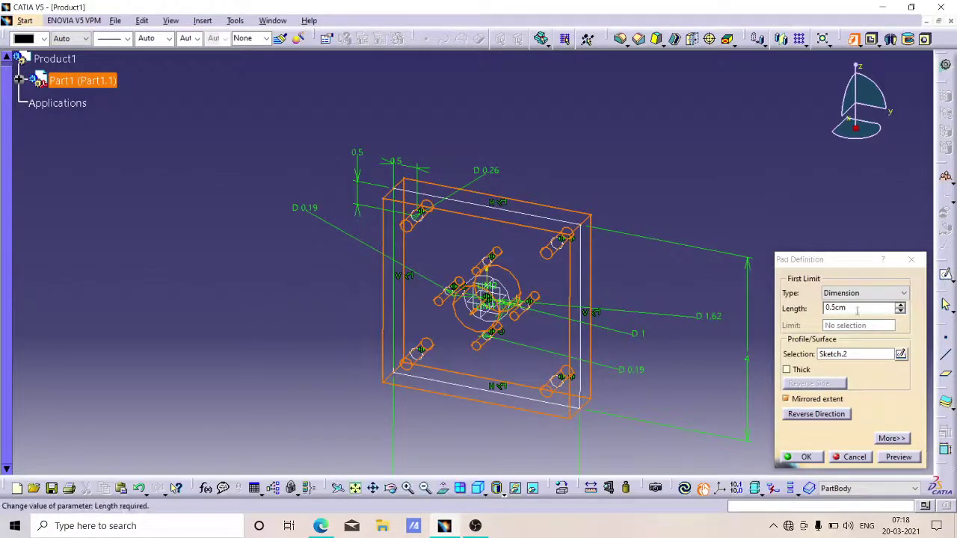
pyautogui.click(857, 309)
pyautogui.doubleClick(856, 309)
pyautogui.press('BackSpace')
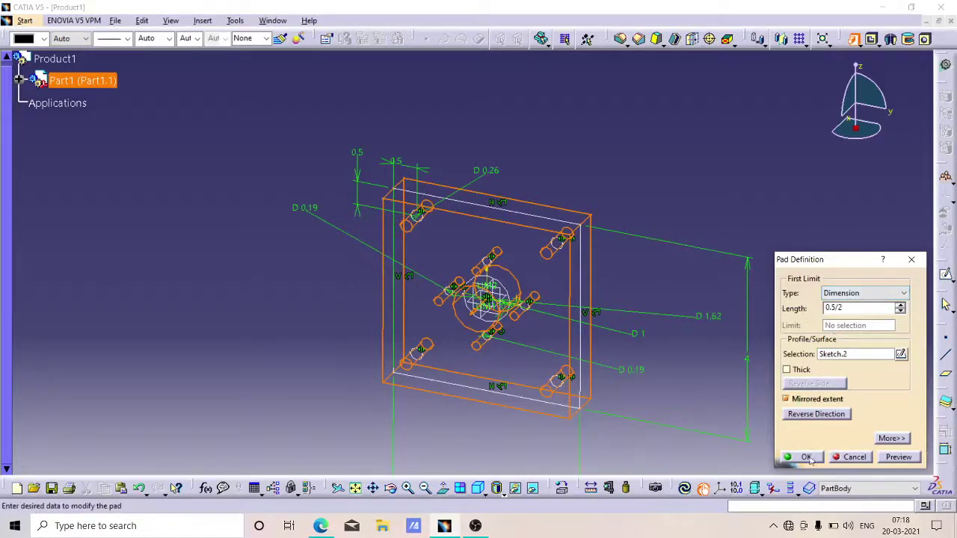
pyautogui.click(901, 457)
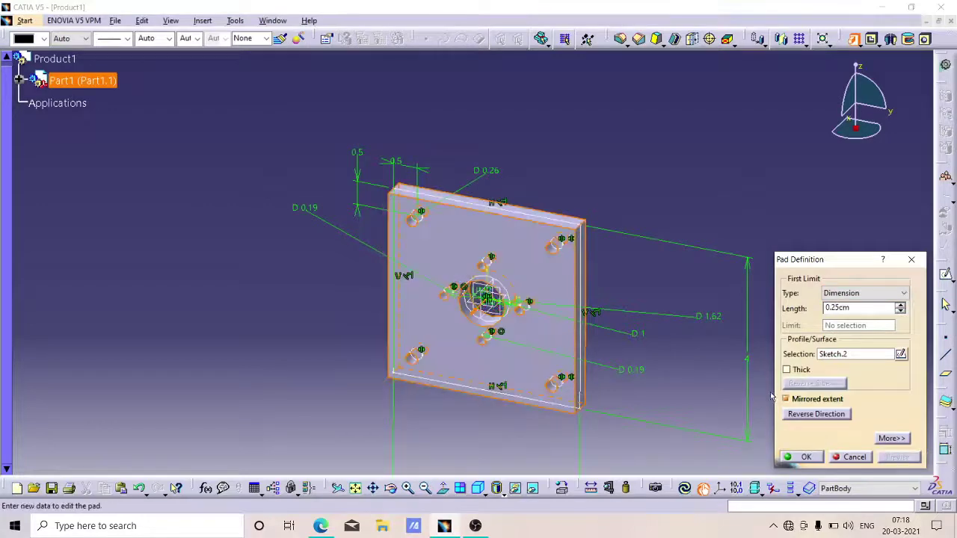
pyautogui.moveTo(408, 342); pyautogui.dragTo(555, 401, button='middle')
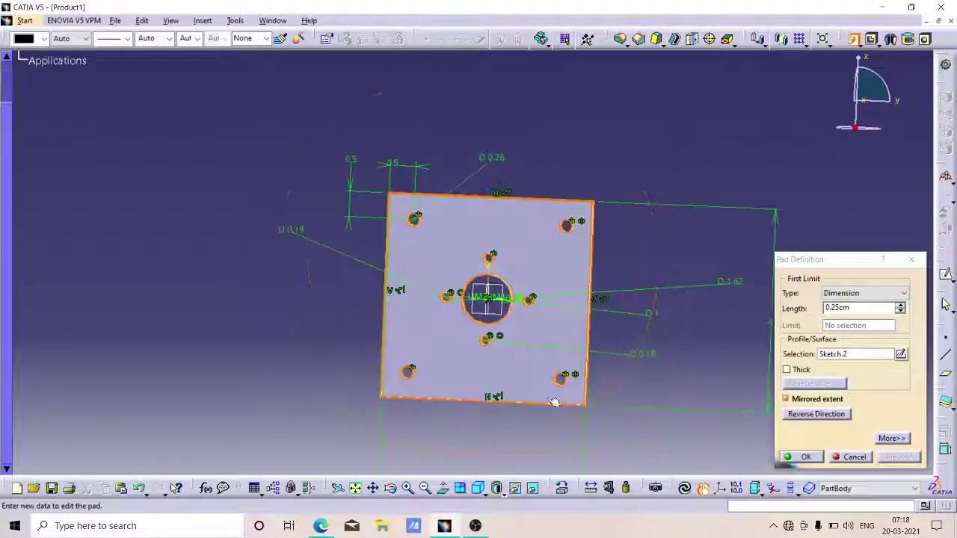
pyautogui.click(800, 457)
pyautogui.moveTo(665, 316); pyautogui.dragTo(651, 301, button='middle')
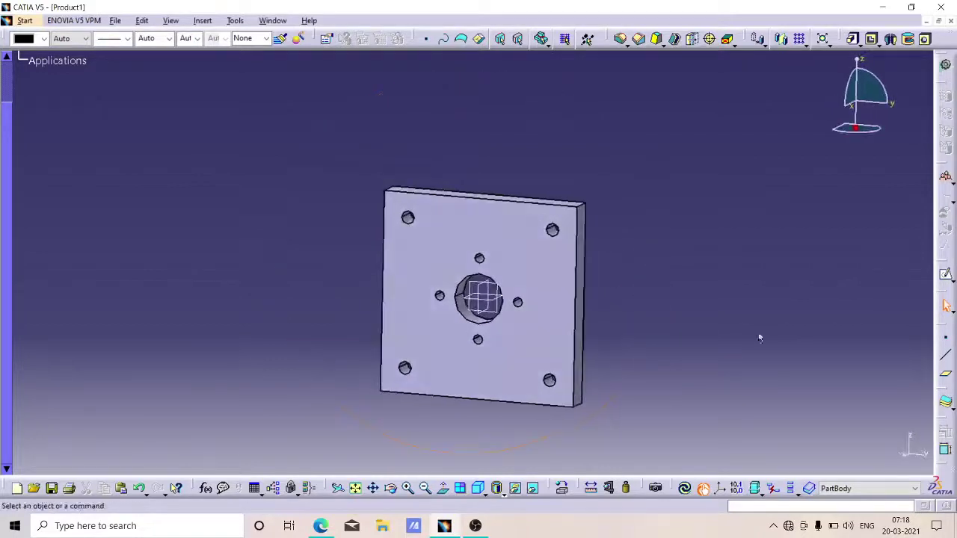